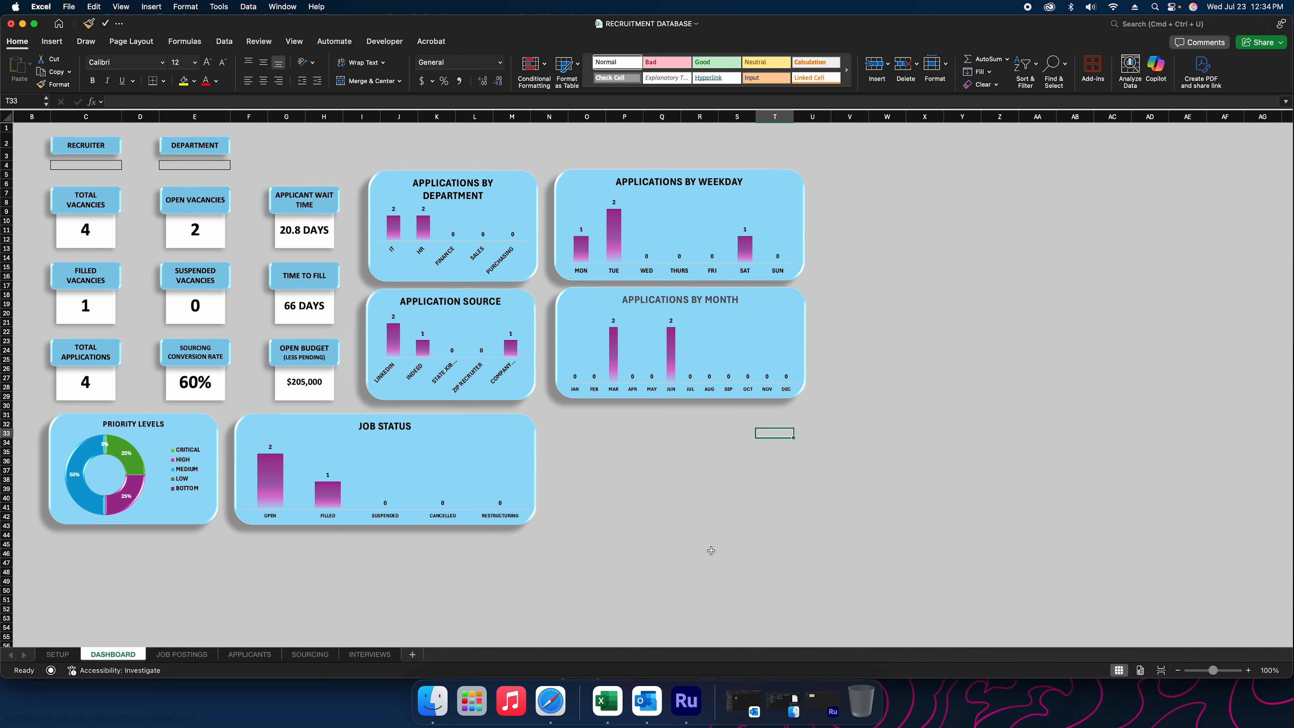
Open the SETUP sheet and review its dropdown list tables
scroll(711, 549, "down", 1)
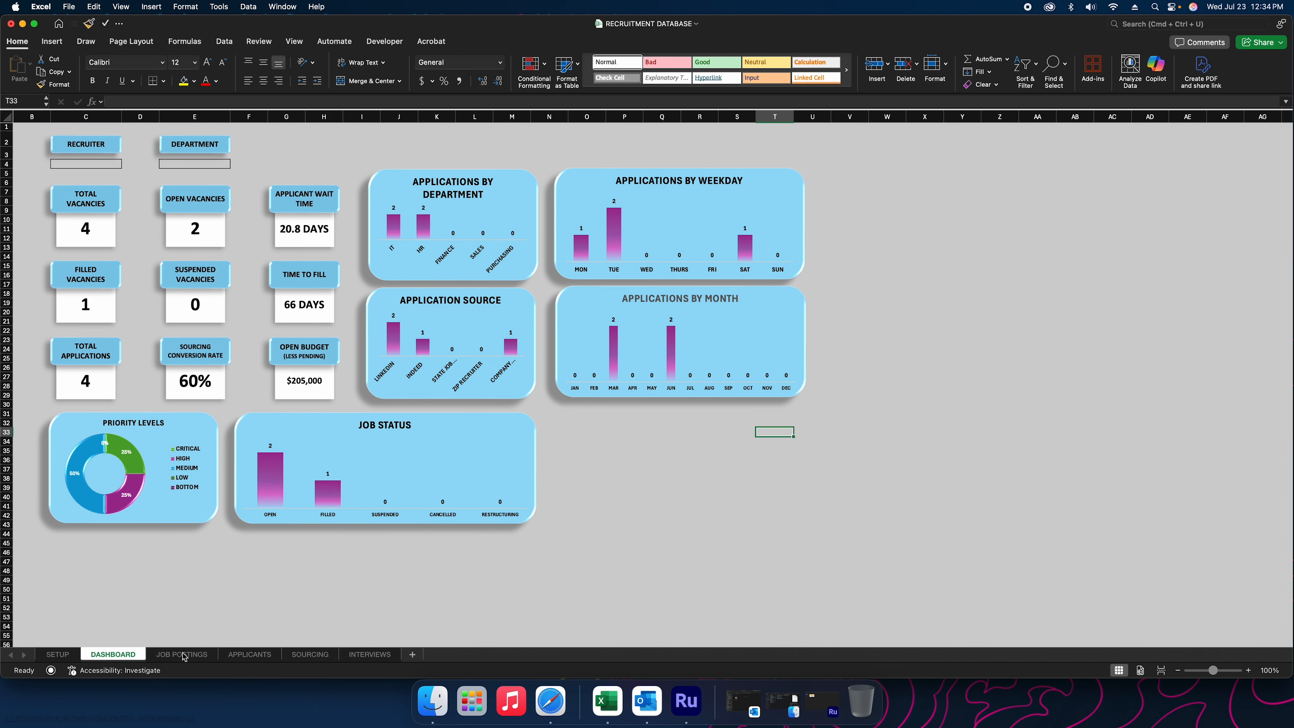
left_click(58, 654)
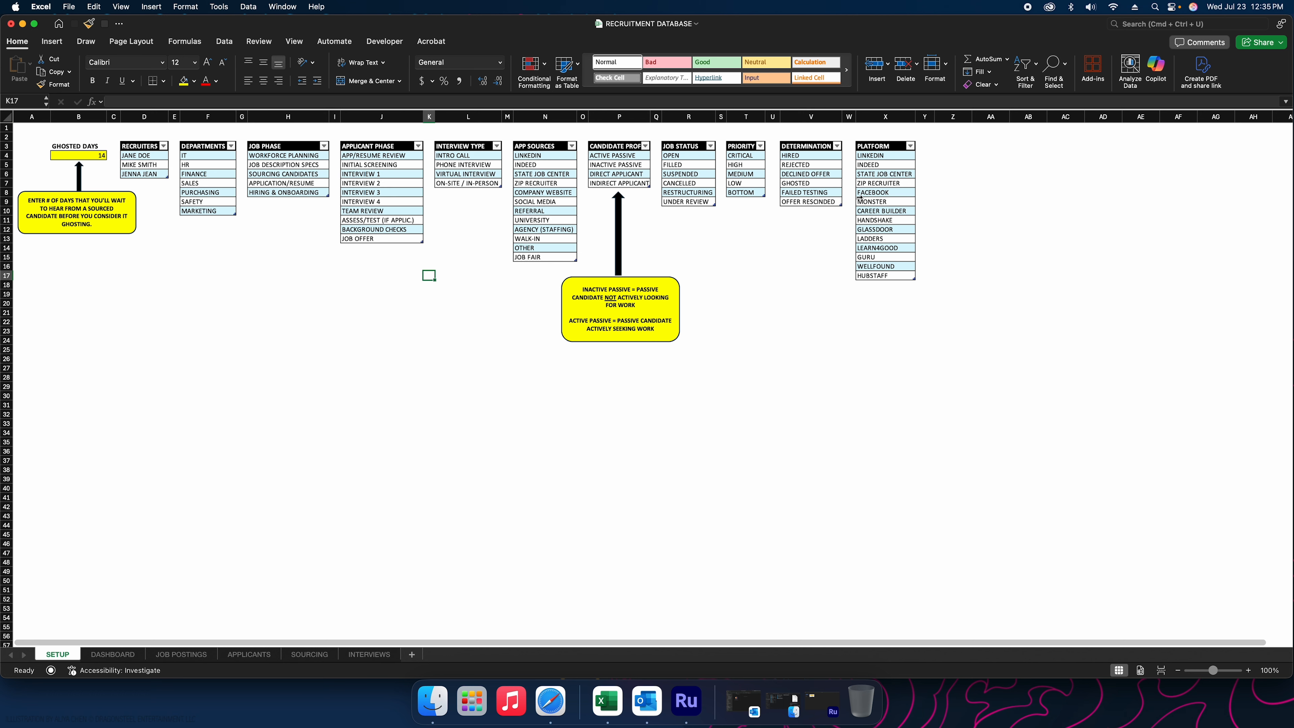
scroll(859, 197, "down", 1)
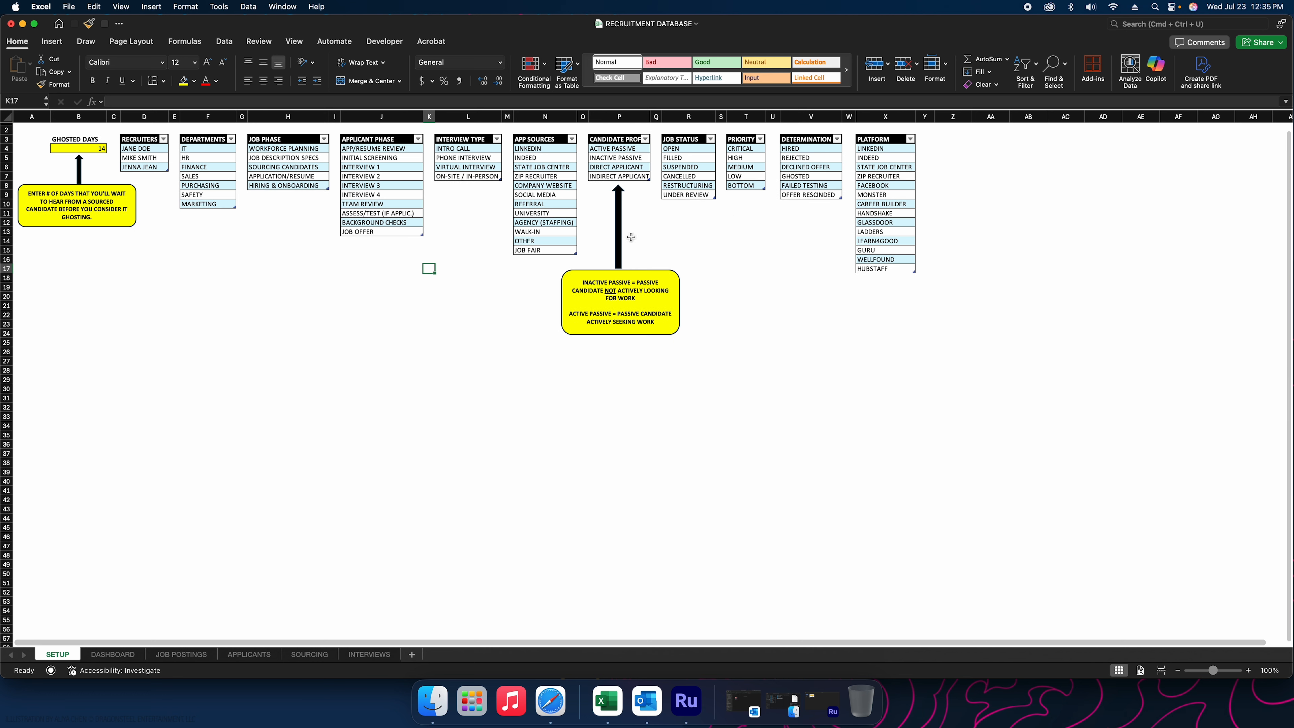
Extend the APPLICANT PHASE table down to row 18, and shrink it back to end at the JOB OFFER row
left_click(417, 232)
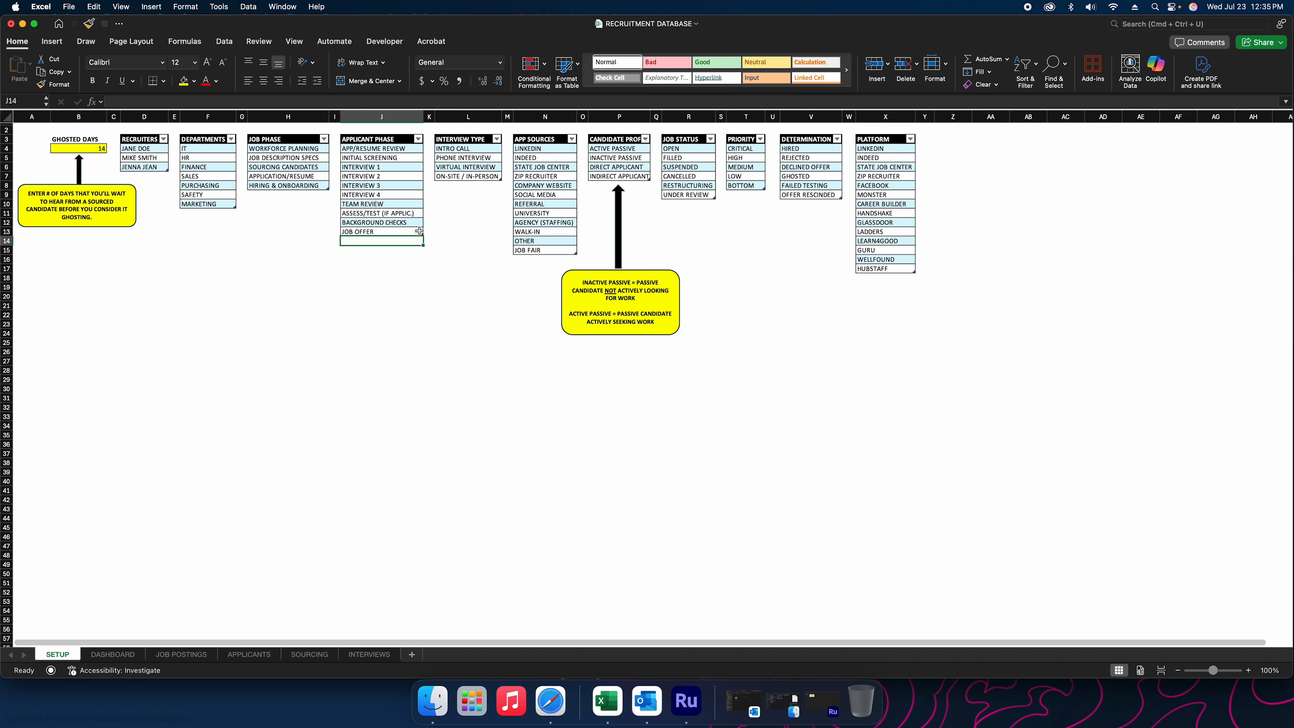
left_click(382, 157)
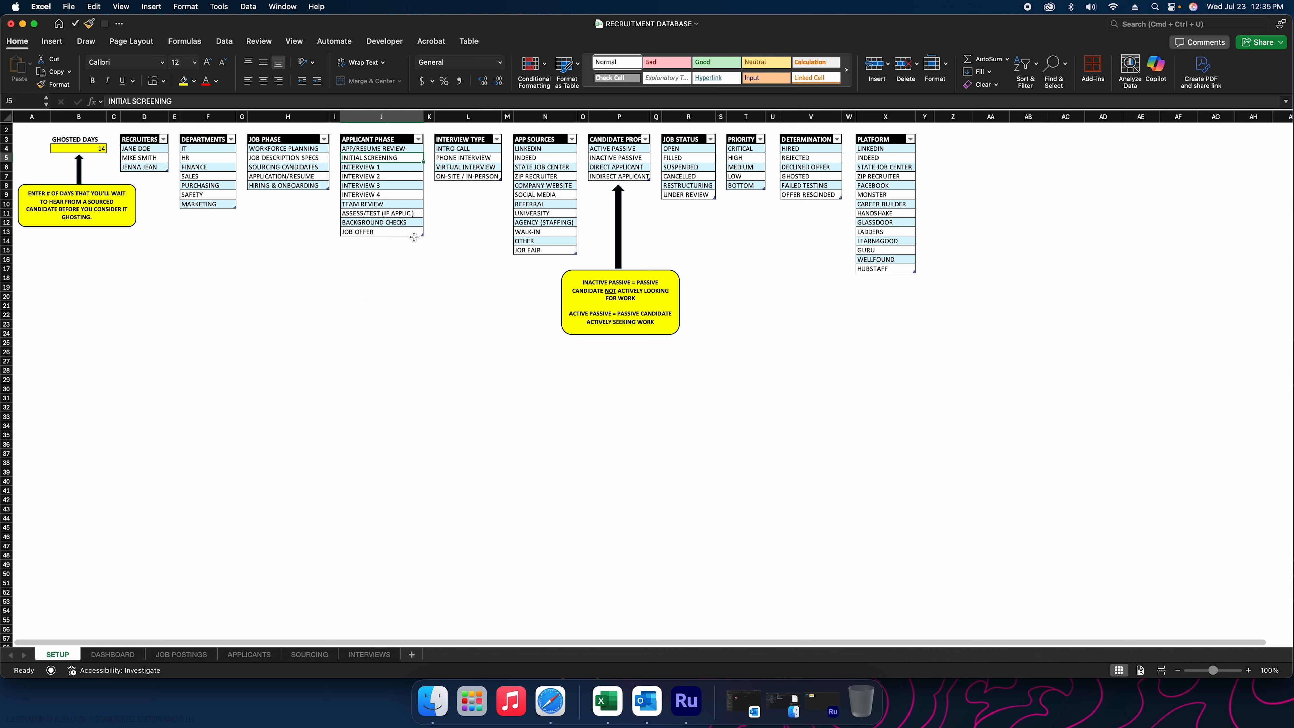
left_click_drag(423, 236, 422, 282)
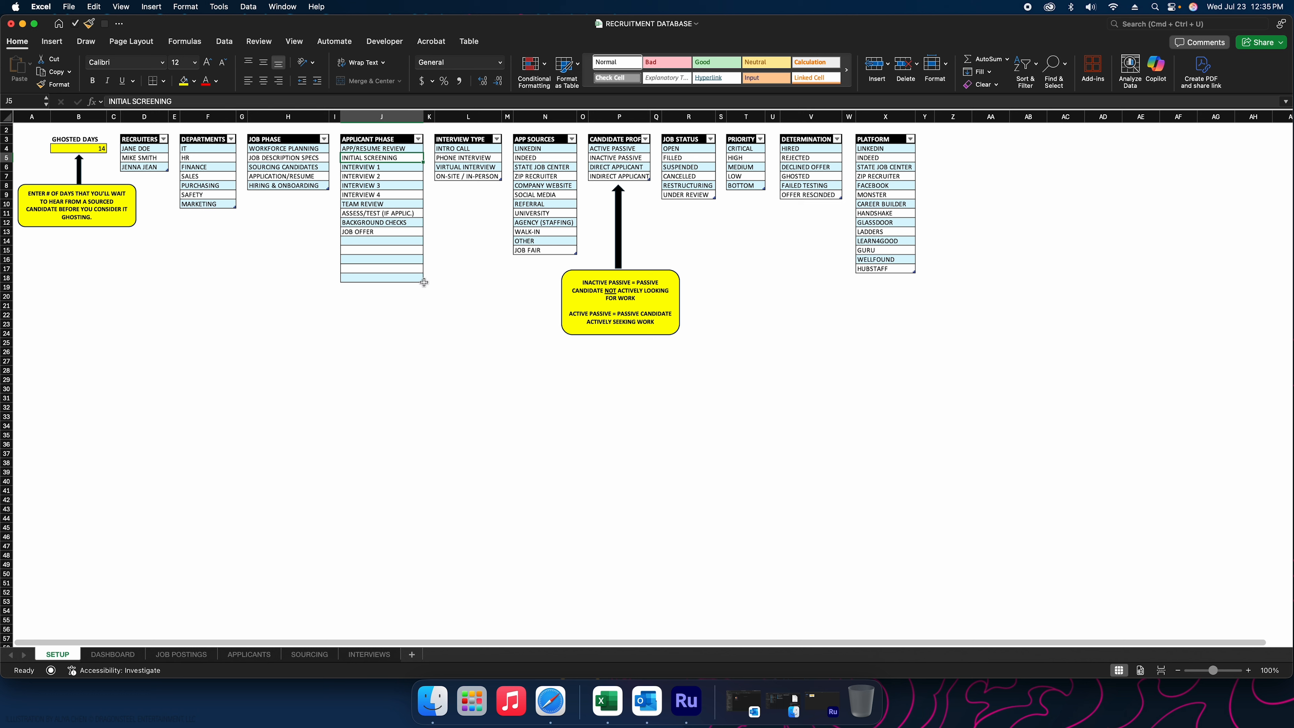
left_click_drag(419, 280, 422, 236)
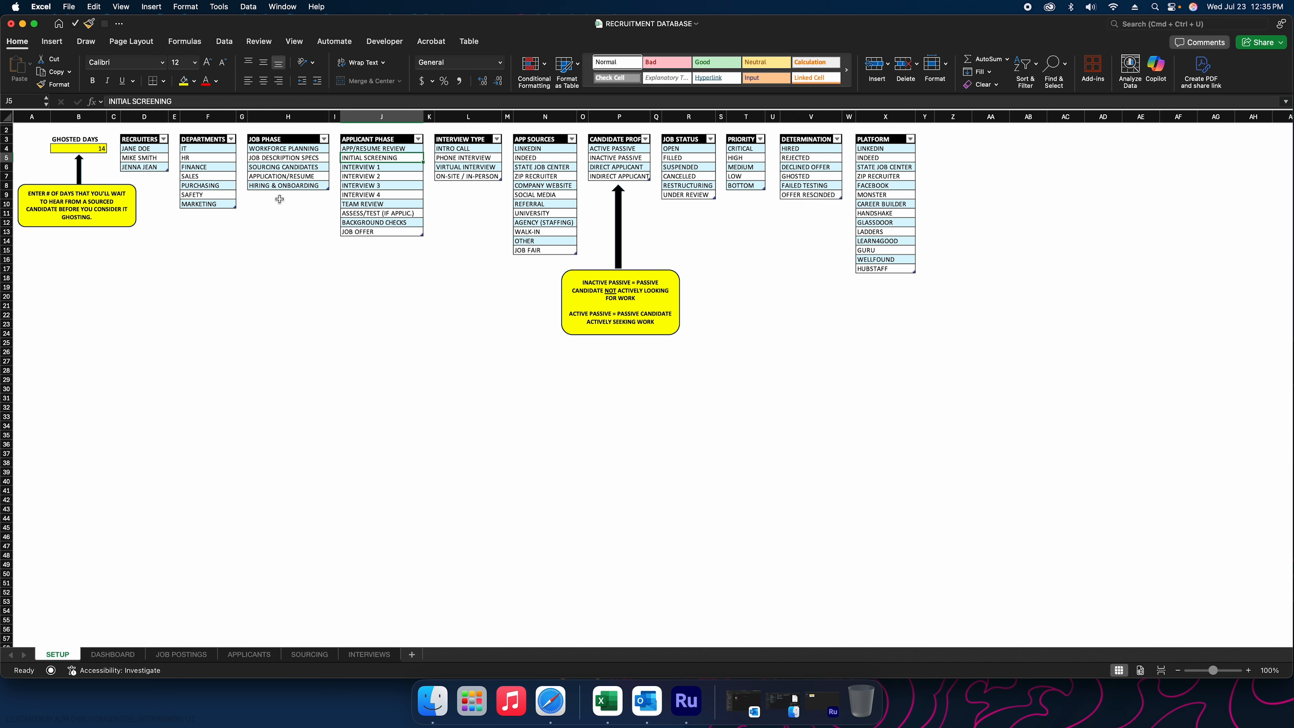
Open the JOB POSTINGS sheet and view its table of positions
left_click(180, 654)
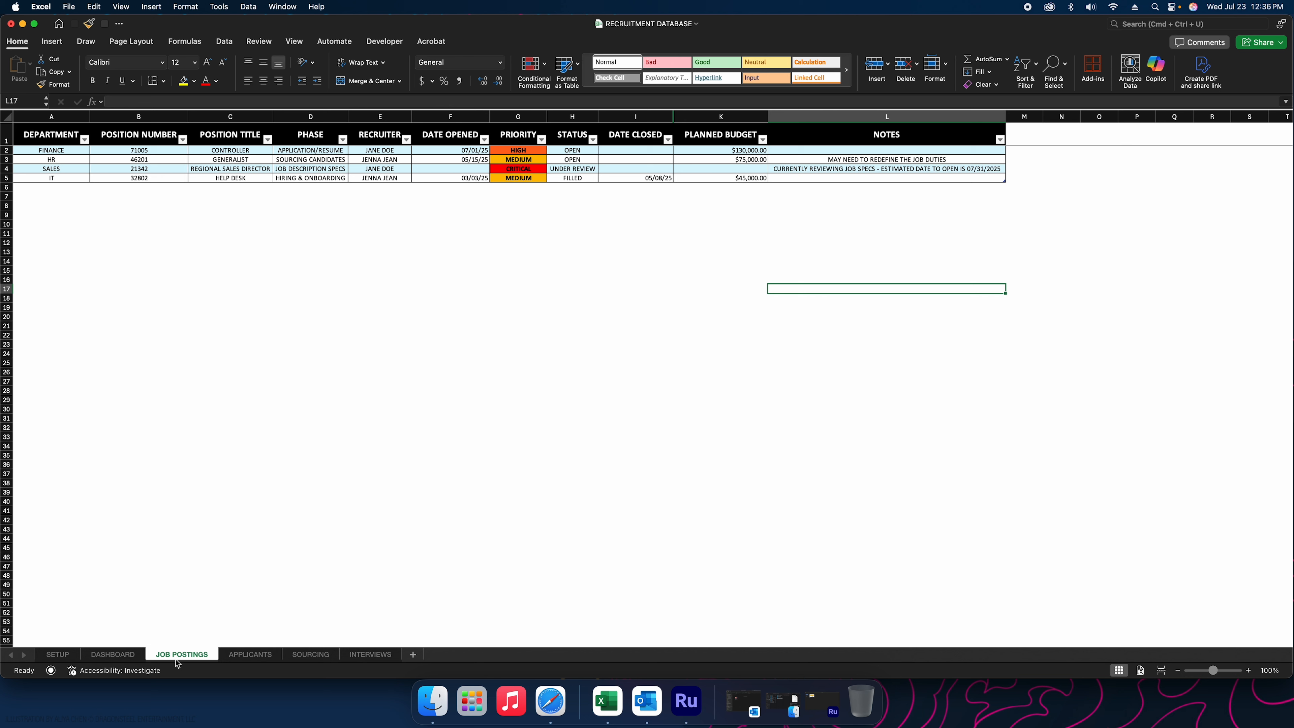
right_click(166, 119)
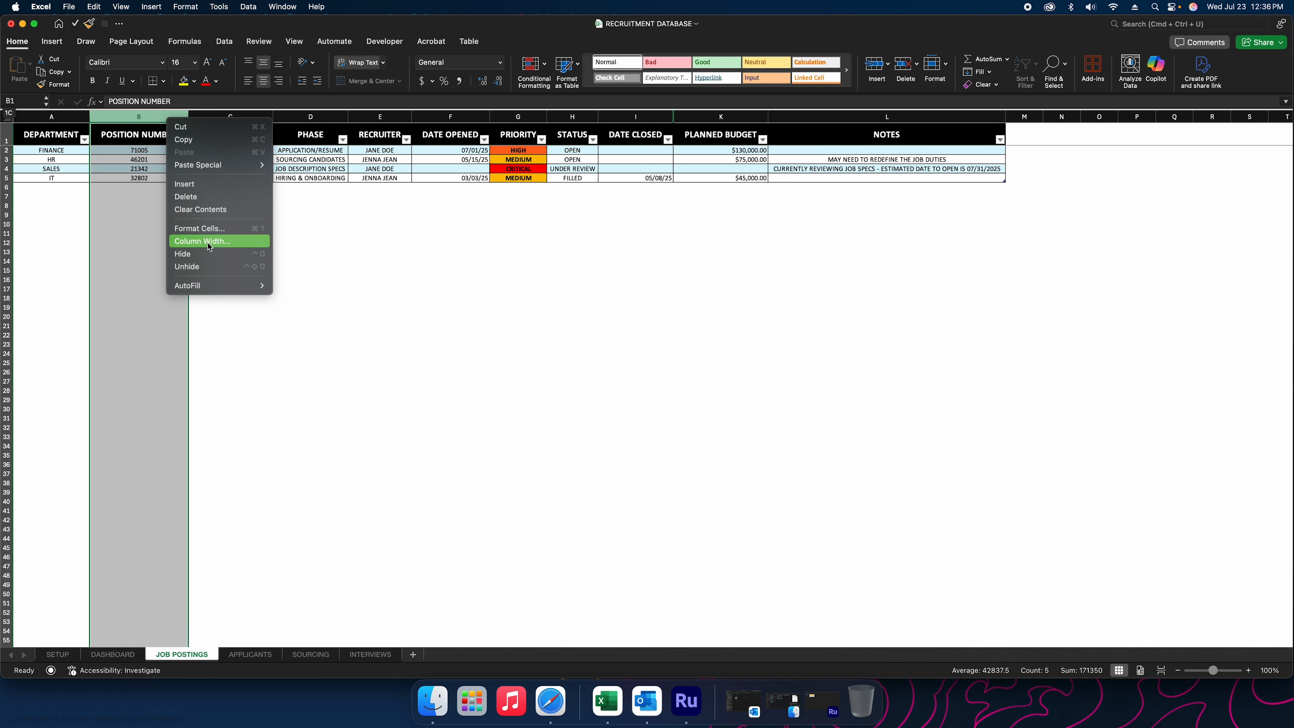
left_click(625, 403)
left_click(624, 403)
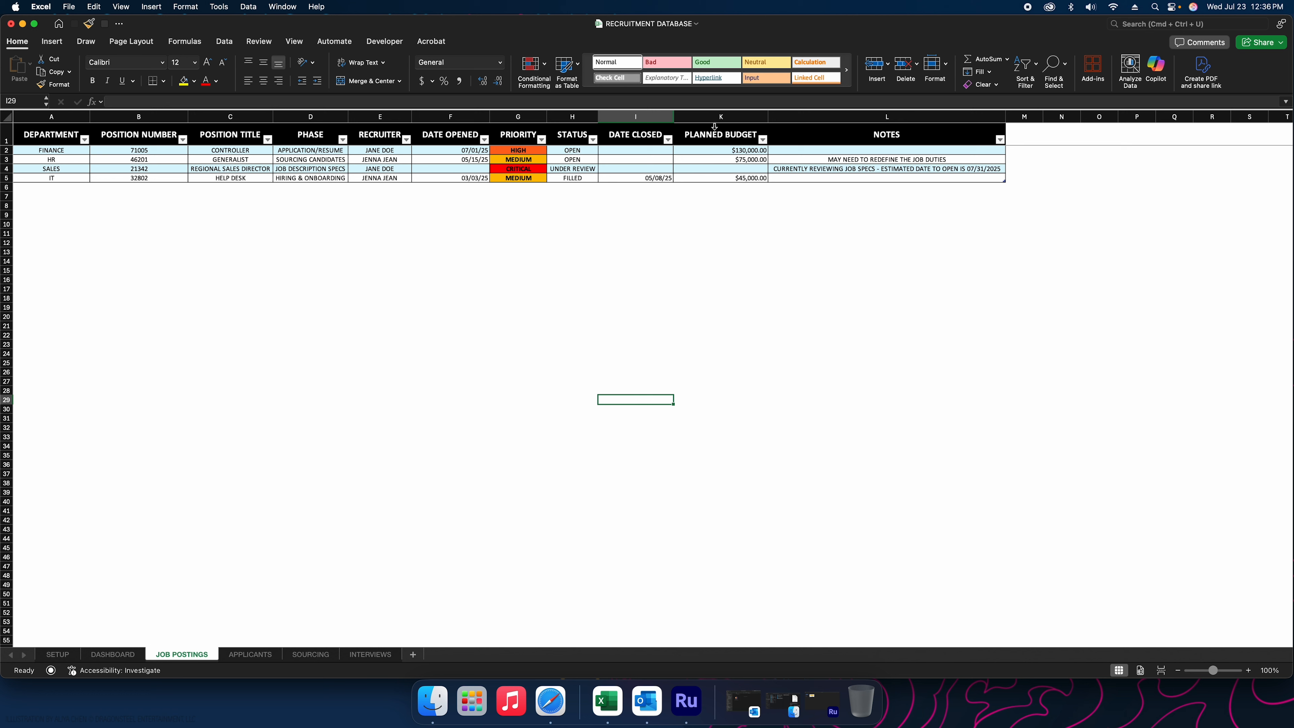
Unhide the column between DATE CLOSED and PLANNED BUDGET and inspect the DURATION formula in its first data row
left_click_drag(721, 116, 643, 117)
right_click(649, 120)
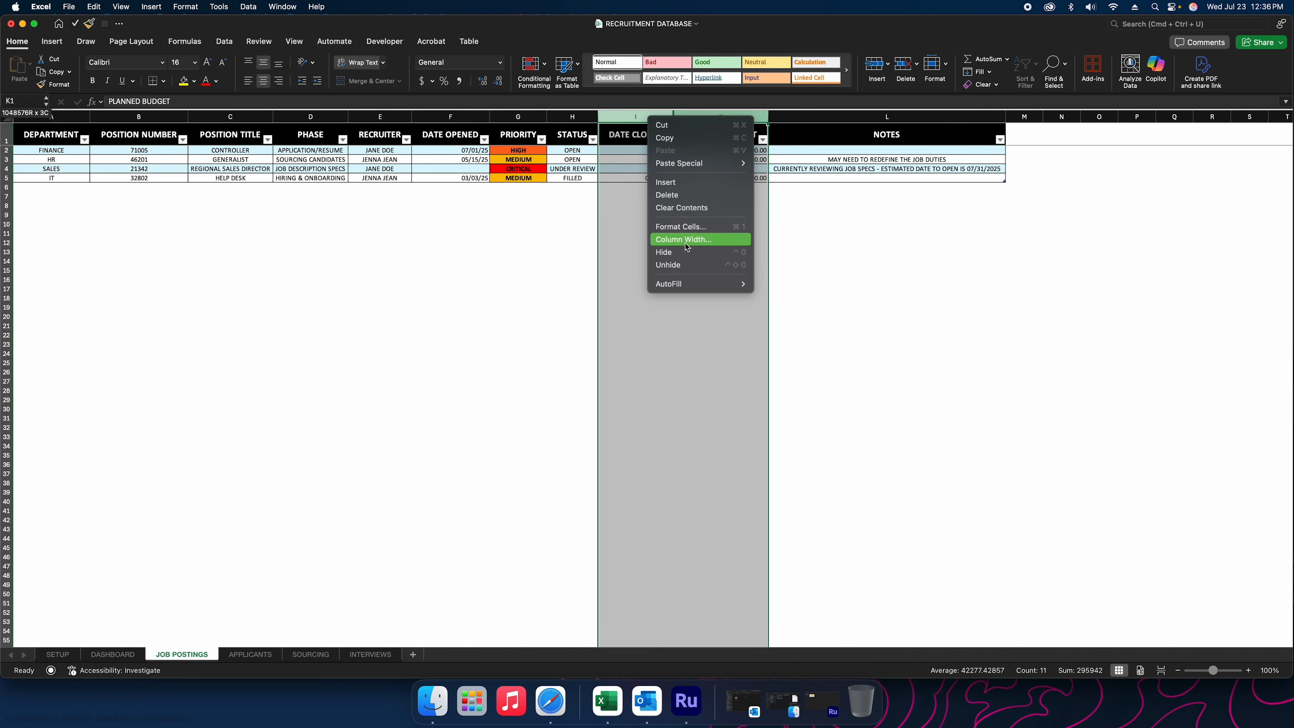
left_click(683, 265)
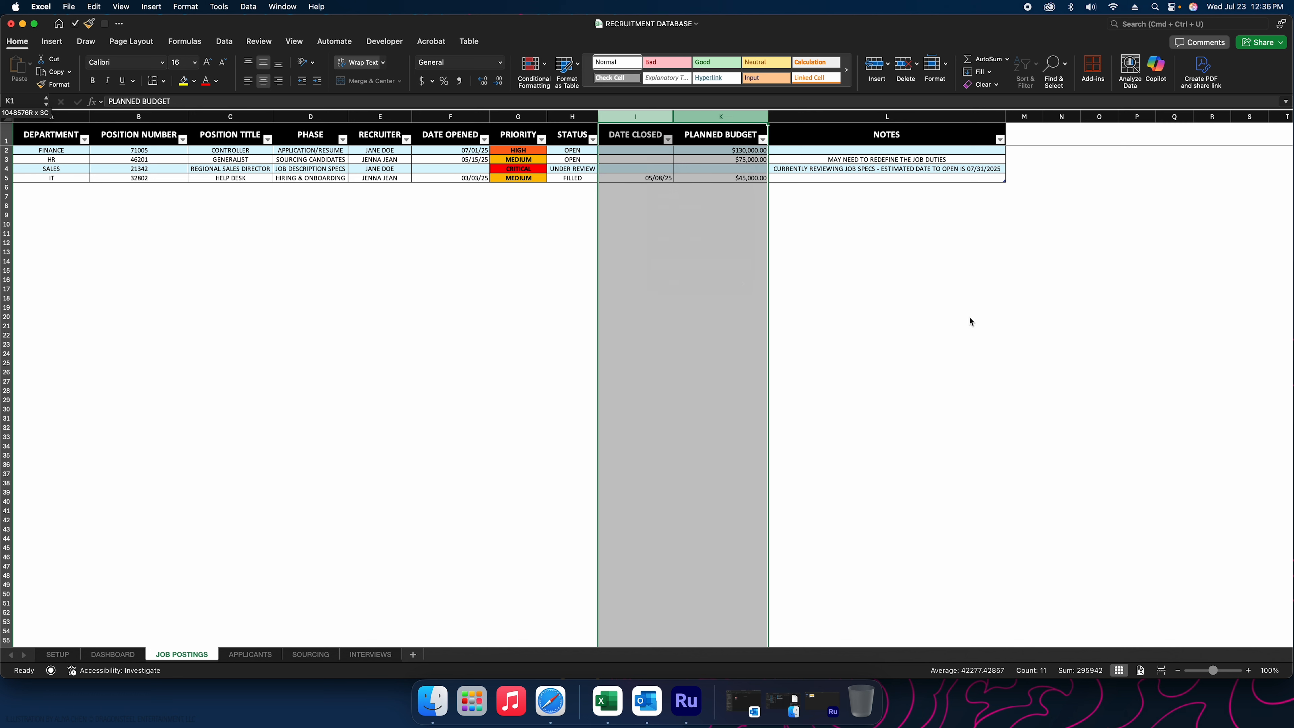
left_click(698, 132)
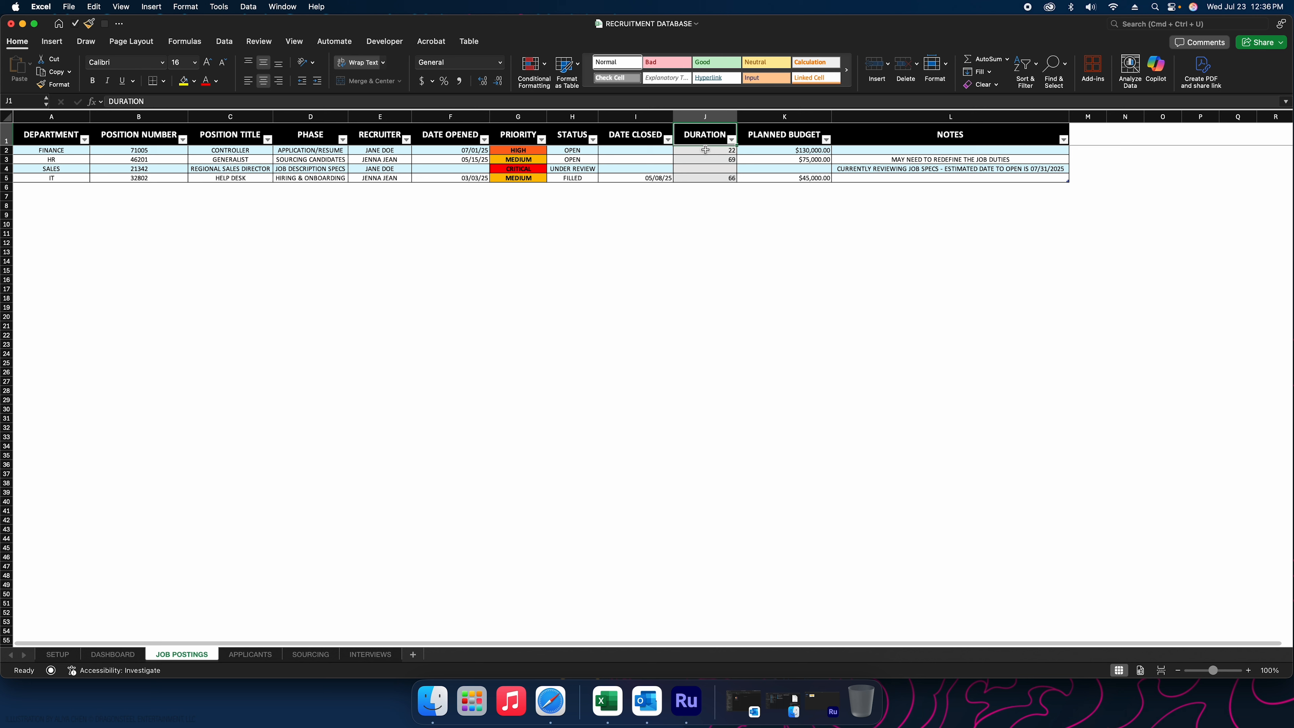
left_click(705, 149)
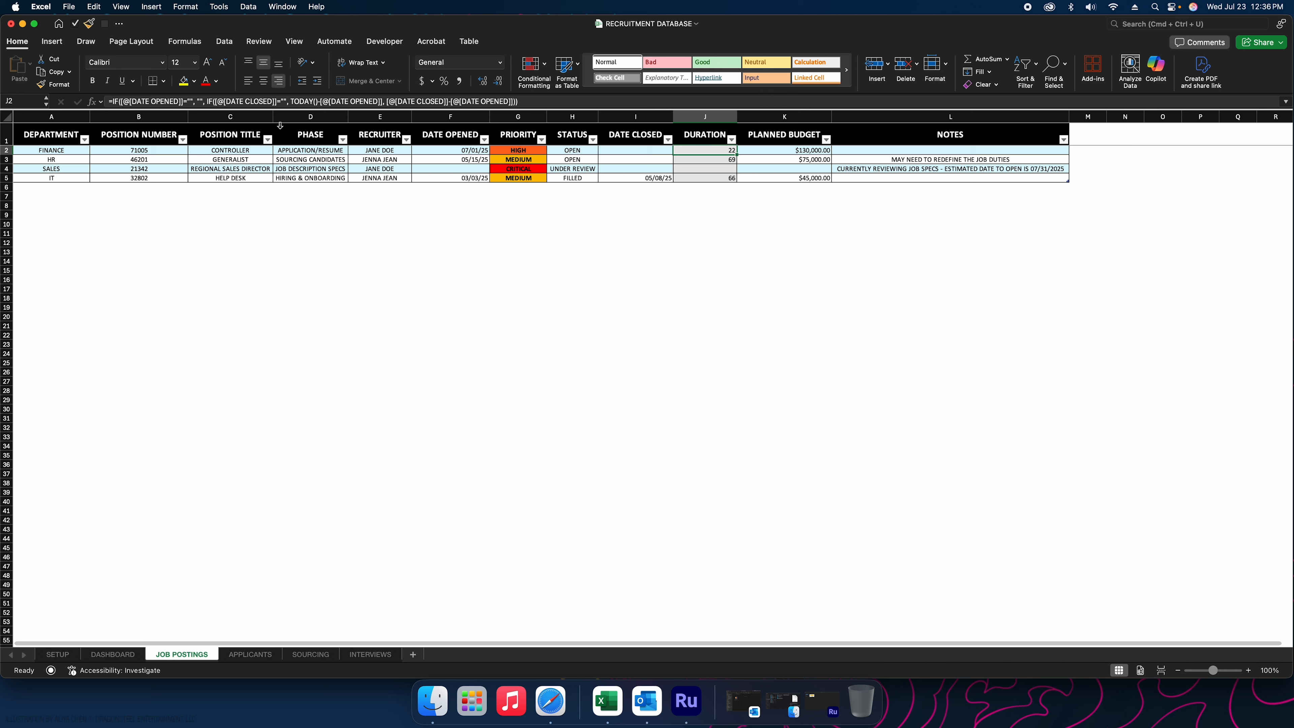
Hide the DURATION column in the job postings table
left_click(708, 116)
right_click(708, 117)
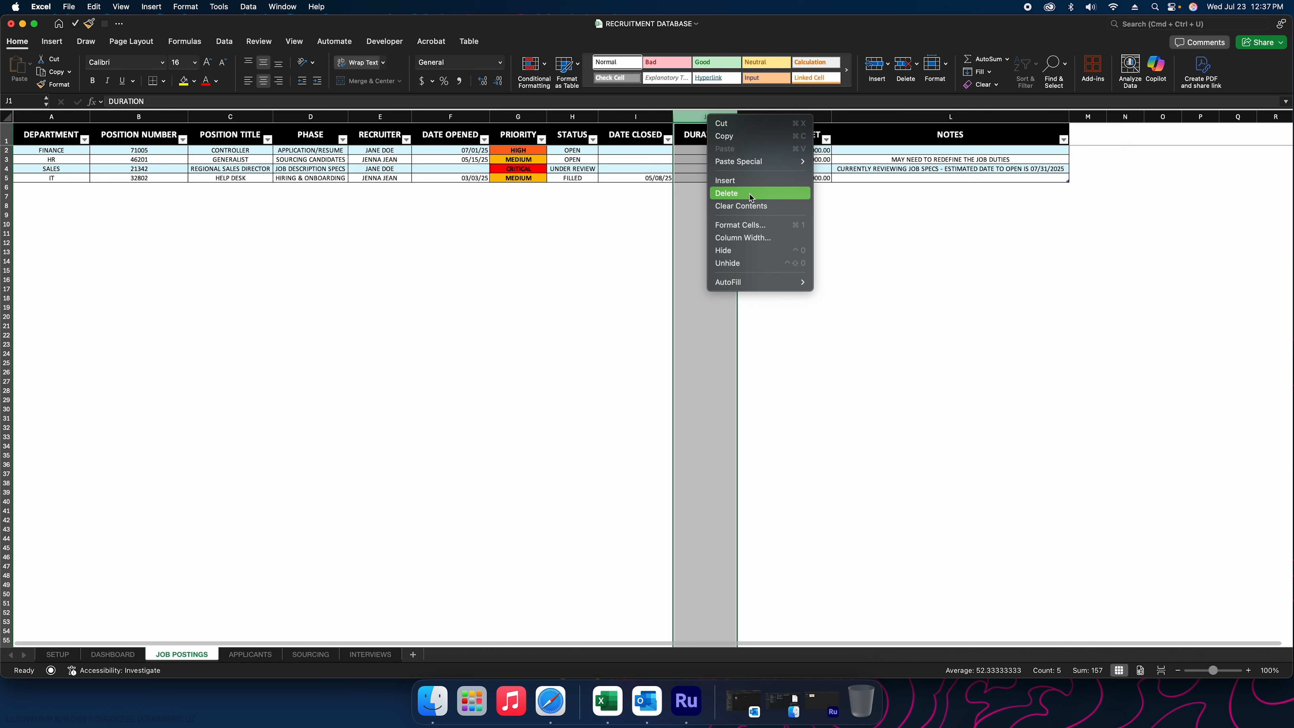
left_click(749, 250)
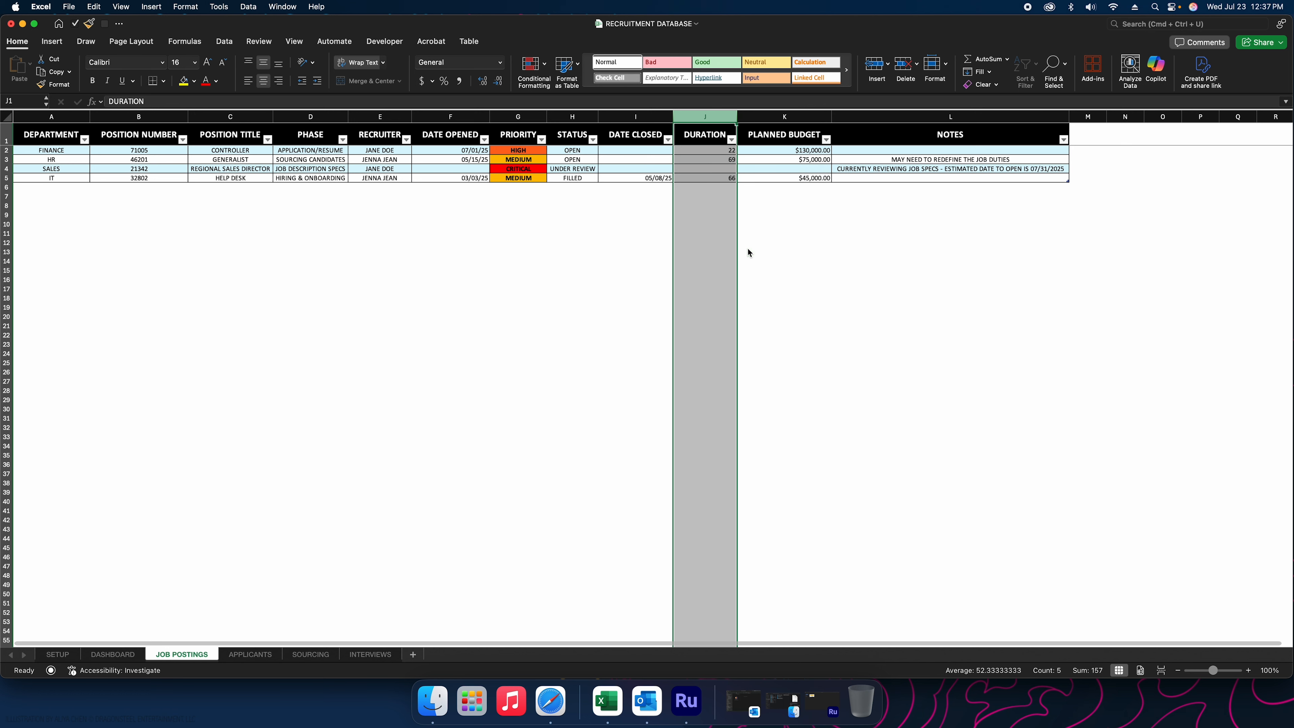
left_click(736, 115)
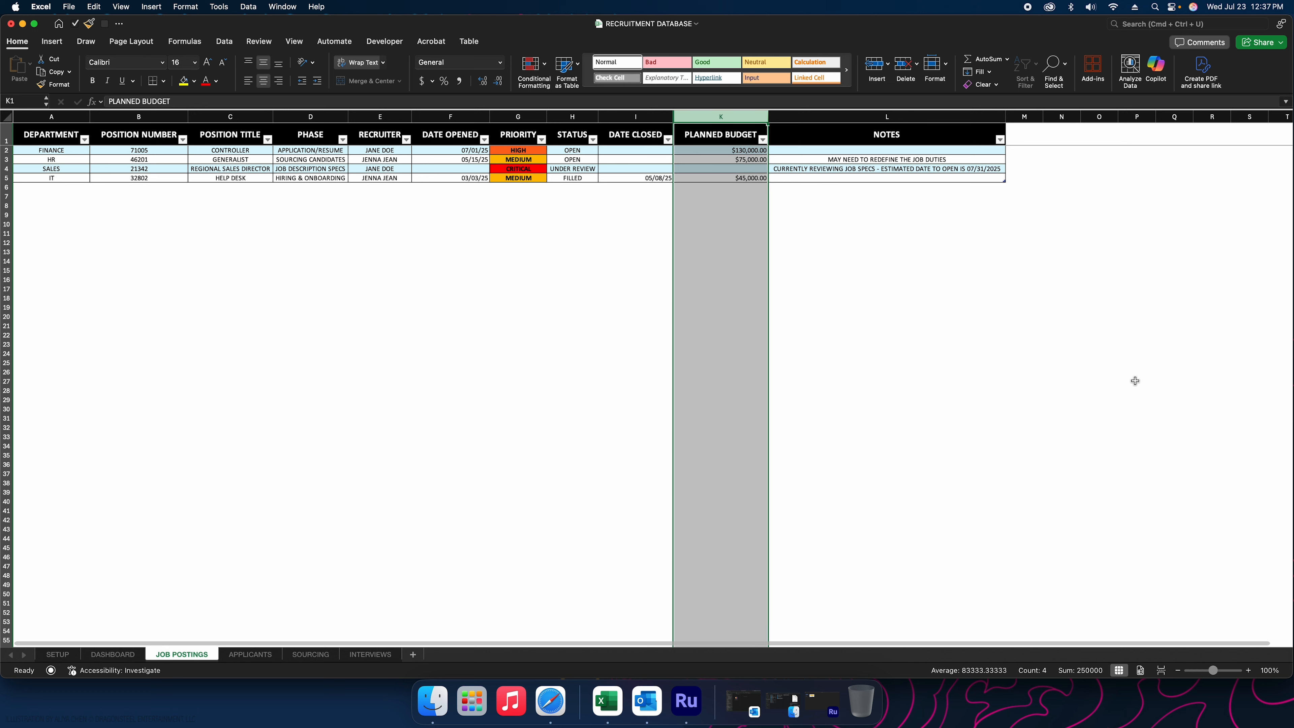
left_click(1061, 362)
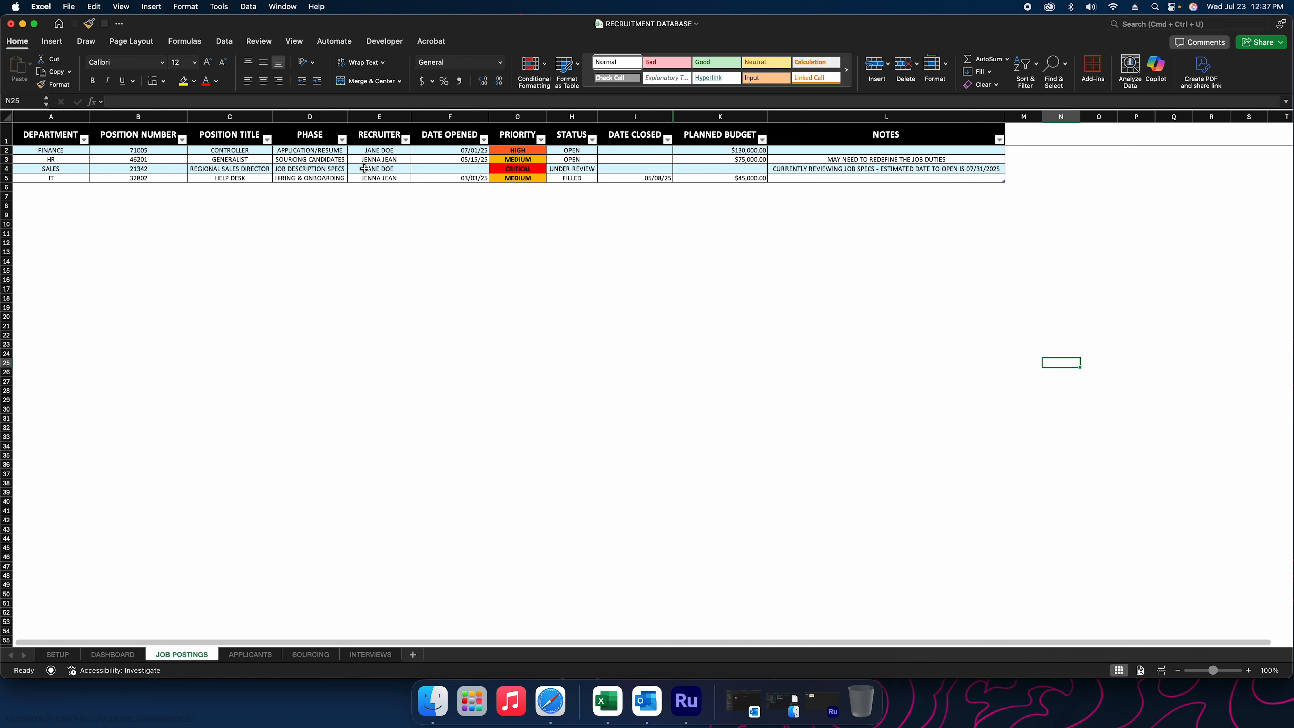
Add a blank row at the end of the job postings table, below the IT help desk entry
scroll(364, 168, "down", 3)
scroll(381, 307, "up", 3)
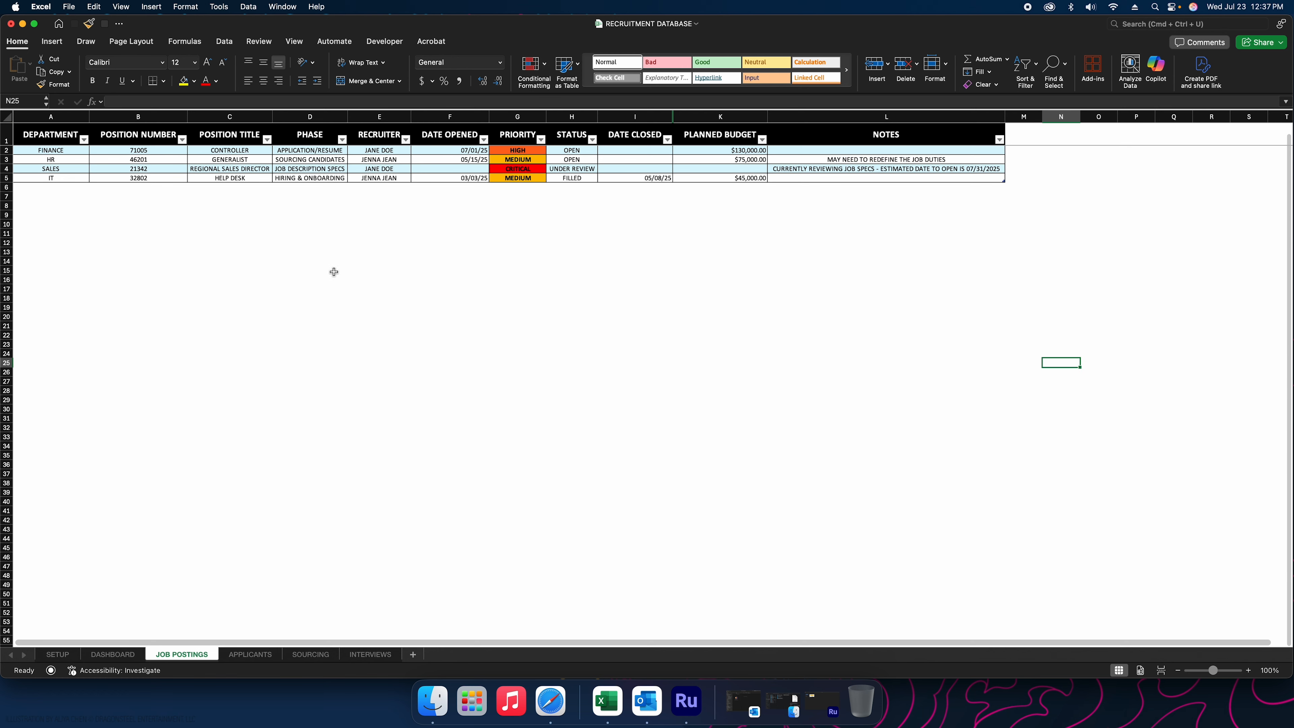
left_click(233, 150)
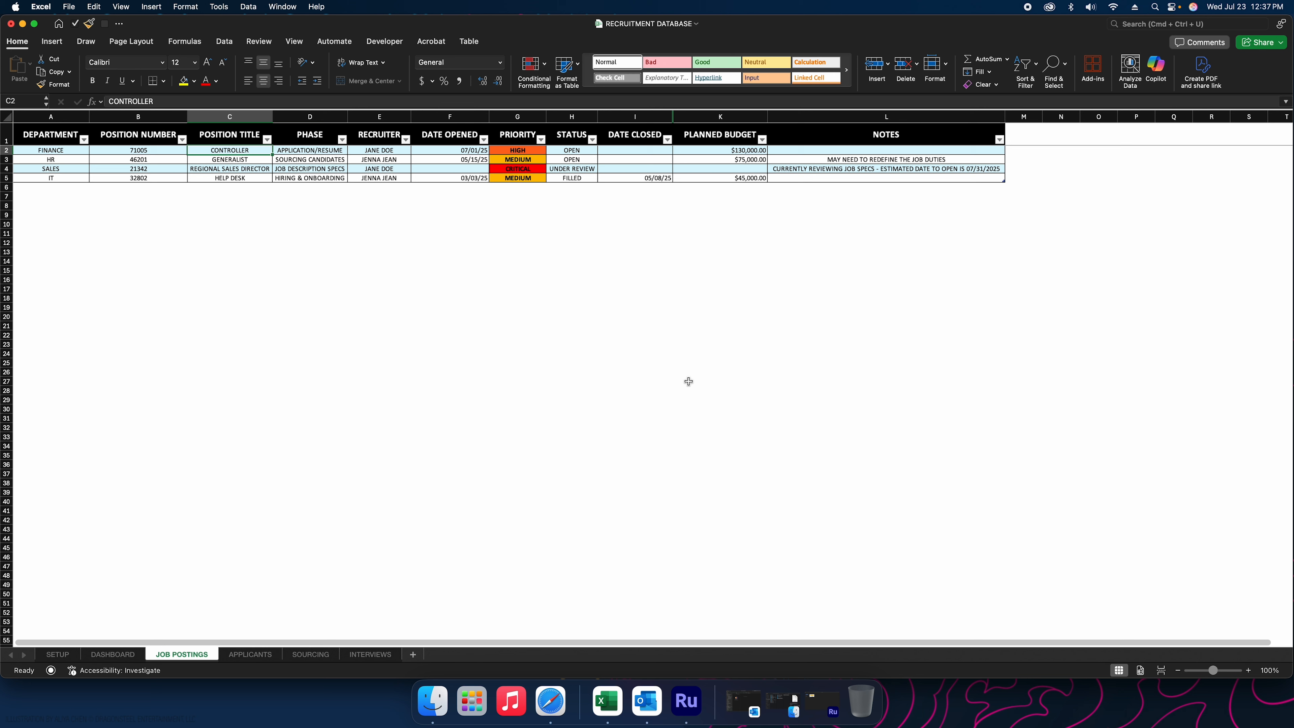
left_click(897, 179)
key("Tab")
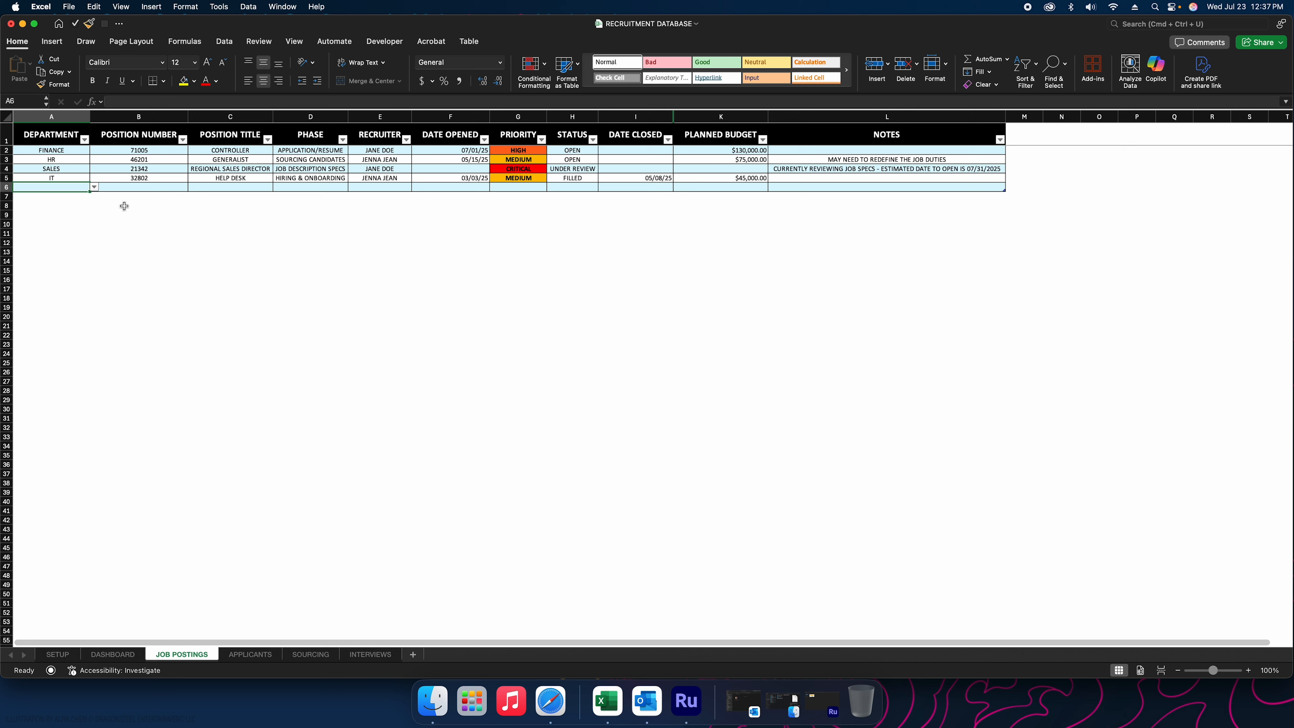
Delete the blank row 6 from the JOB POSTINGS sheet
right_click(6, 187)
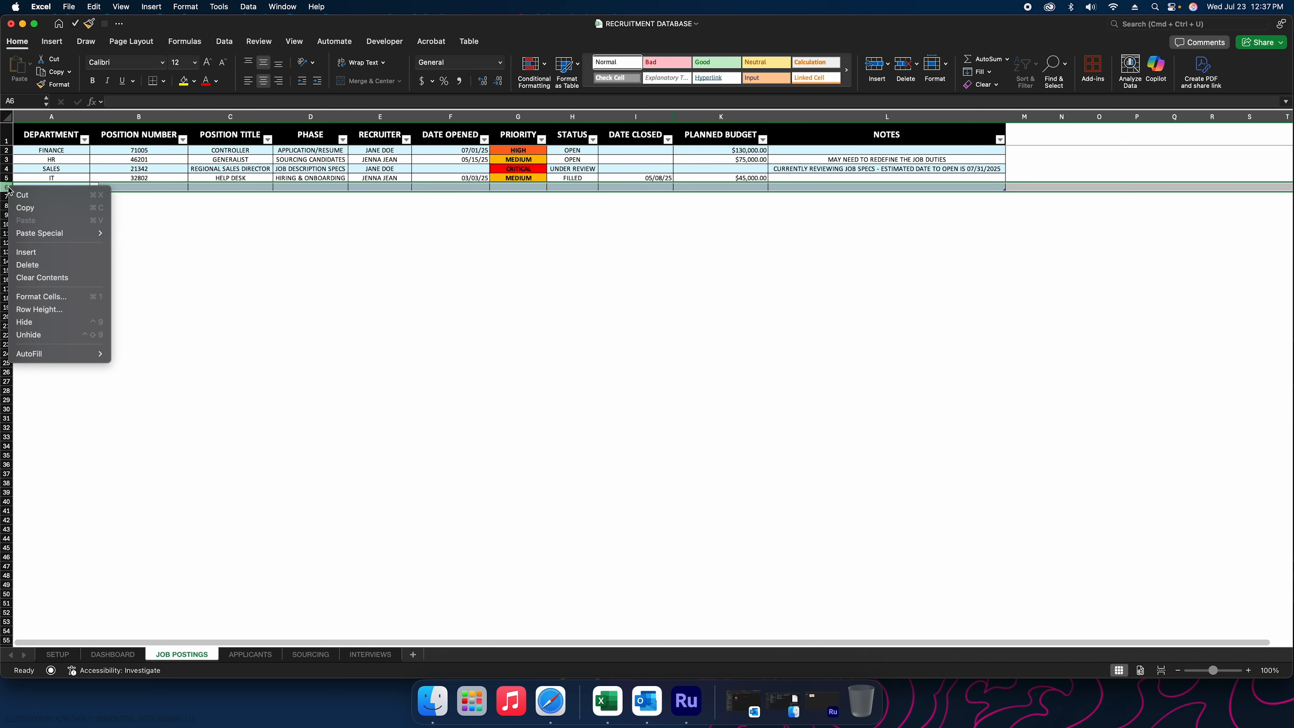
left_click(28, 265)
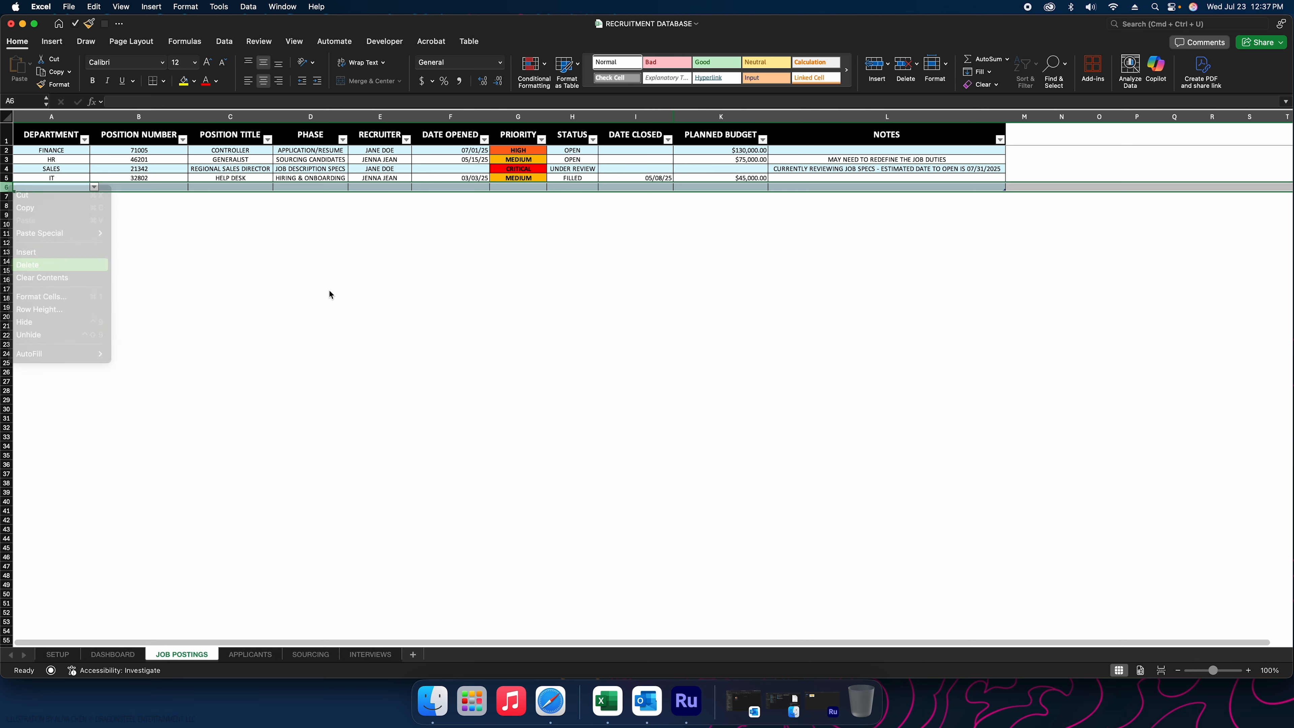
left_click(456, 269)
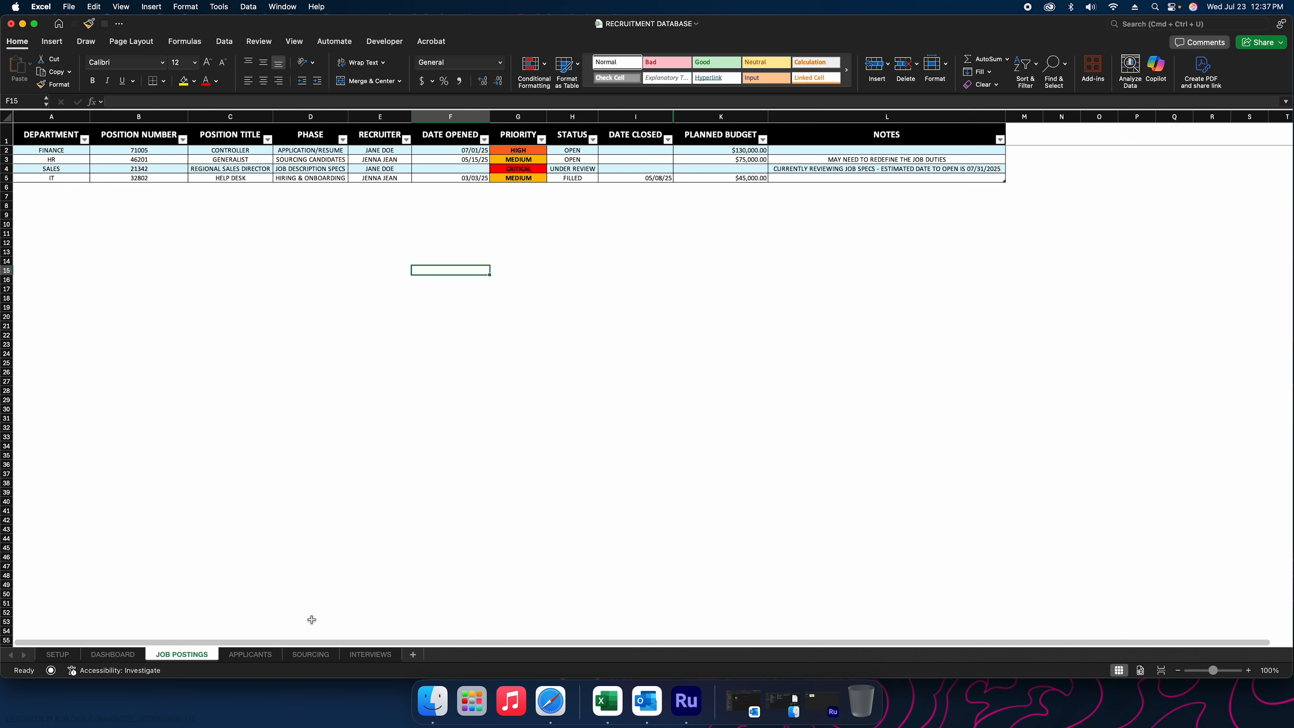
Open the APPLICANTS sheet and review its columns from NAME to CURRENT PHASE, selecting the last applicant's APP SOURCE cell
left_click(270, 657)
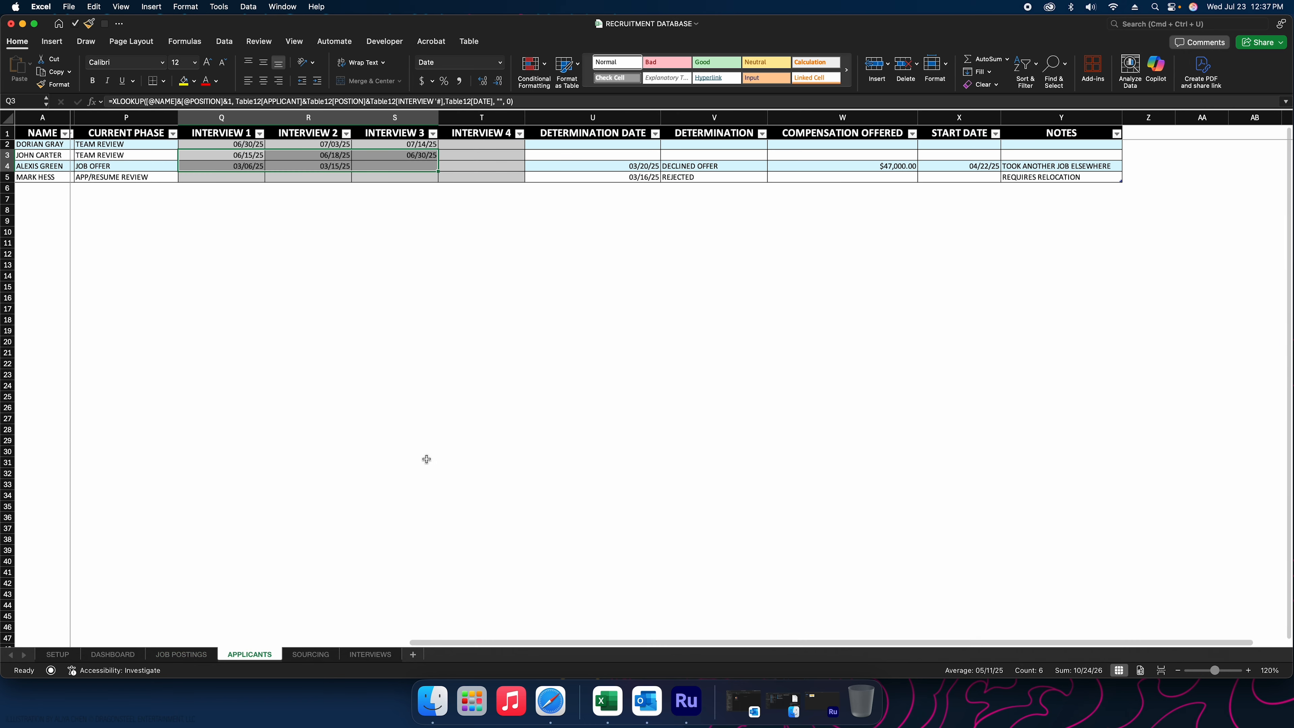
scroll(384, 416, "left", 5)
scroll(385, 417, "left", 2)
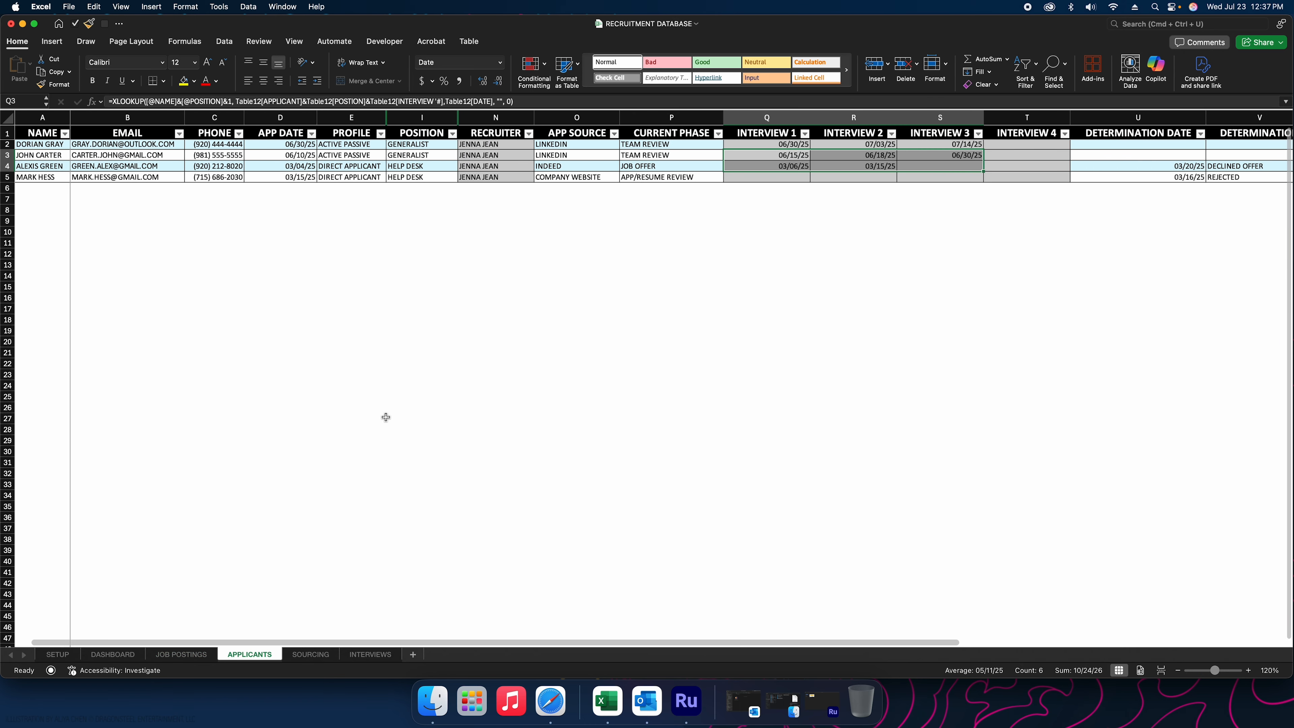
scroll(385, 417, "up", 1)
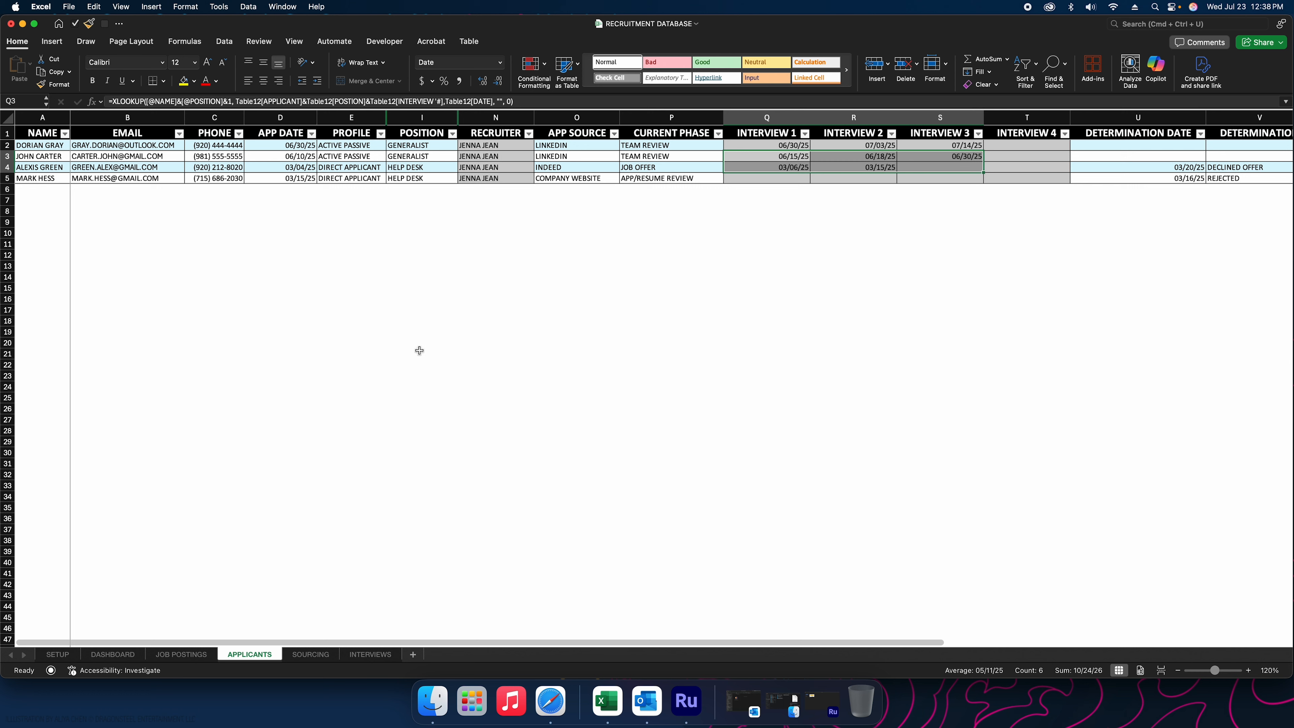
left_click(557, 179)
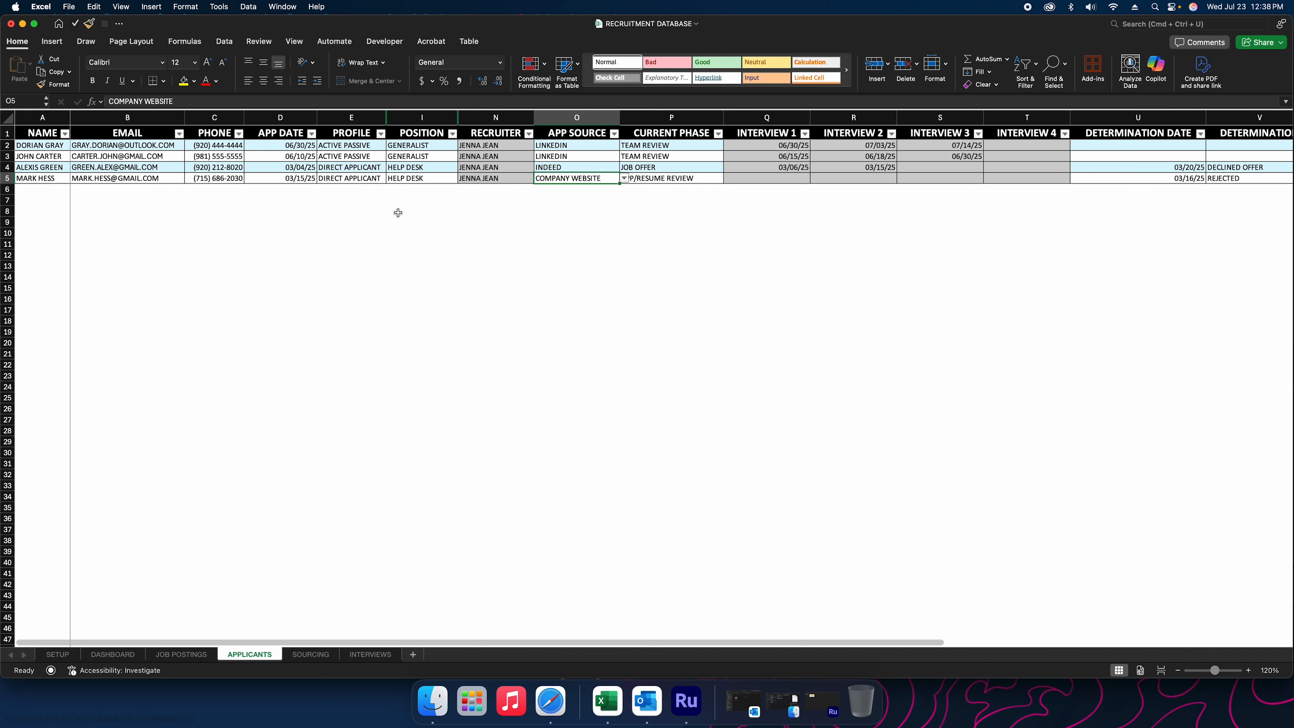
Examine the applicants table's interview, determination, compensation, start date and notes columns
scroll(397, 212, "right", 3)
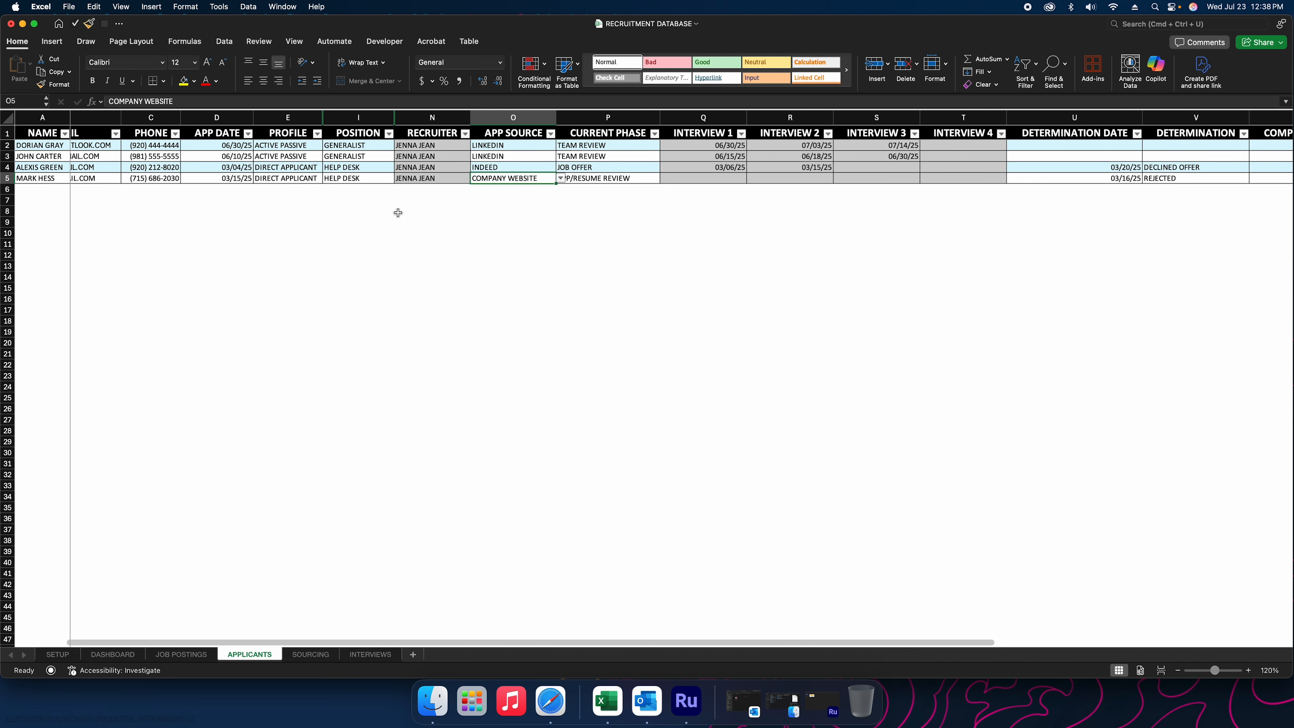
scroll(397, 213, "right", 3)
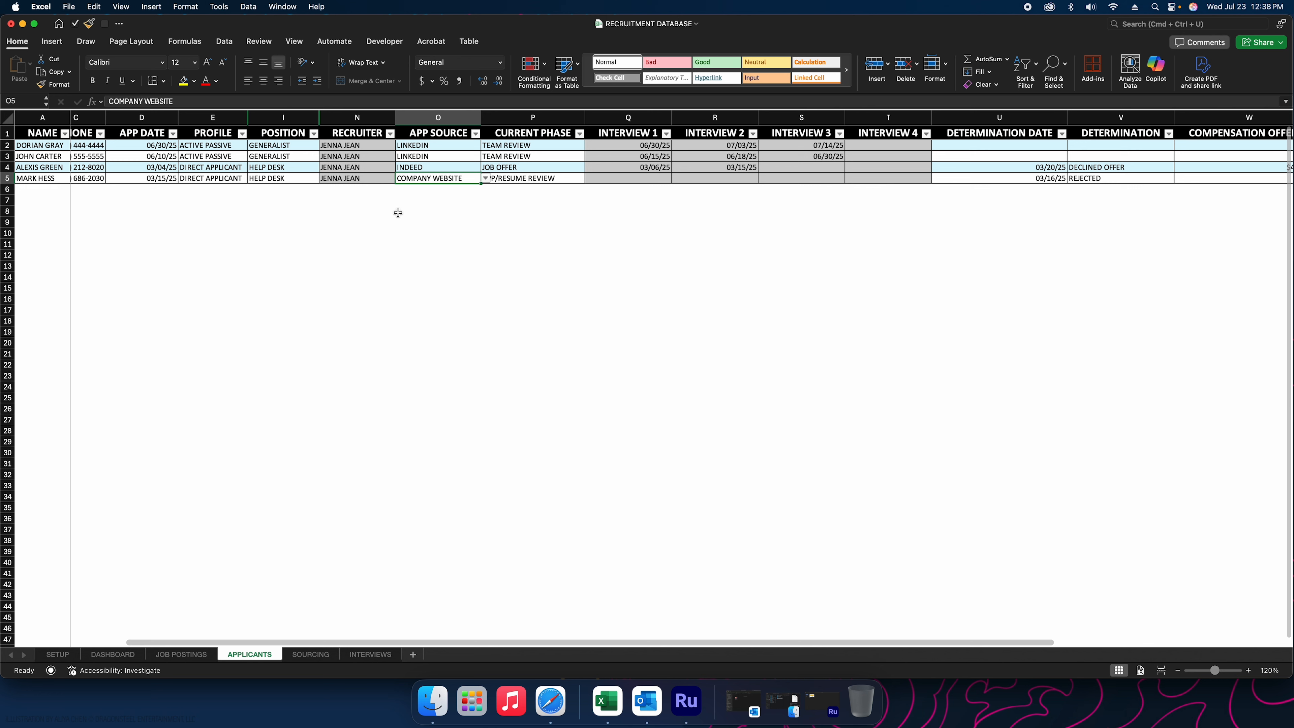
scroll(398, 213, "right", 3)
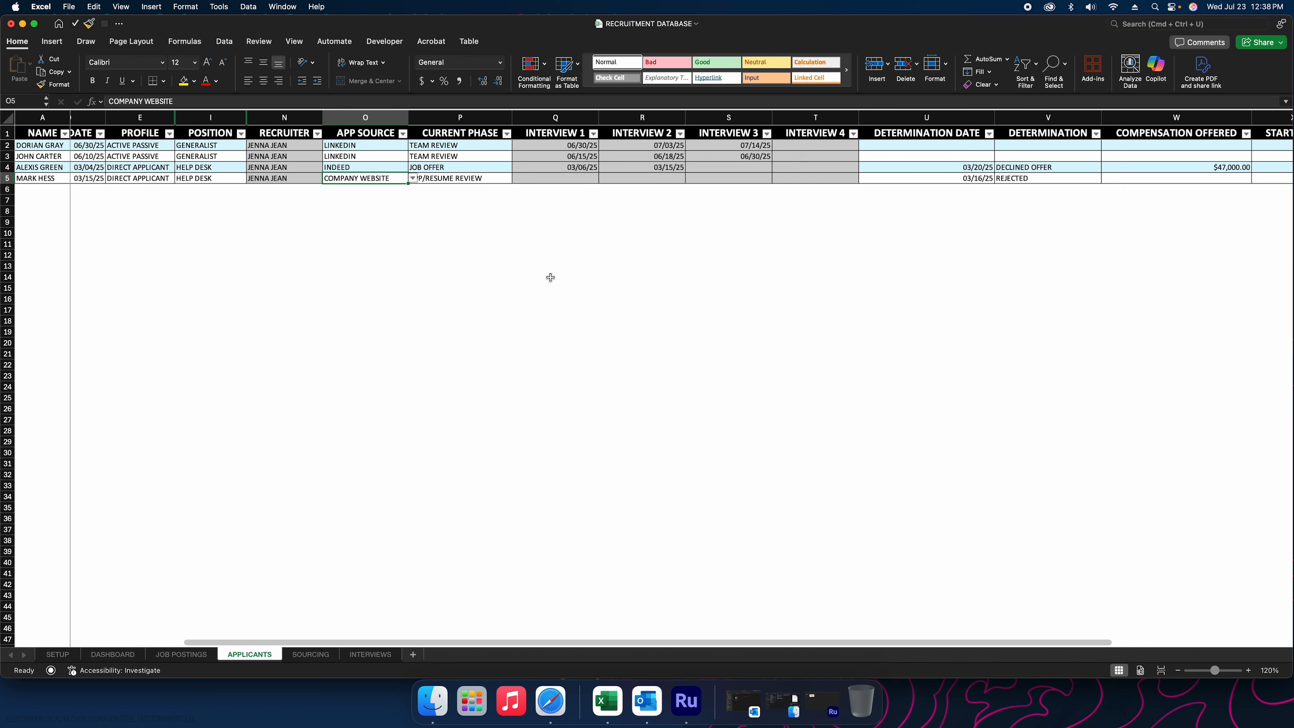
scroll(550, 277, "left", 9)
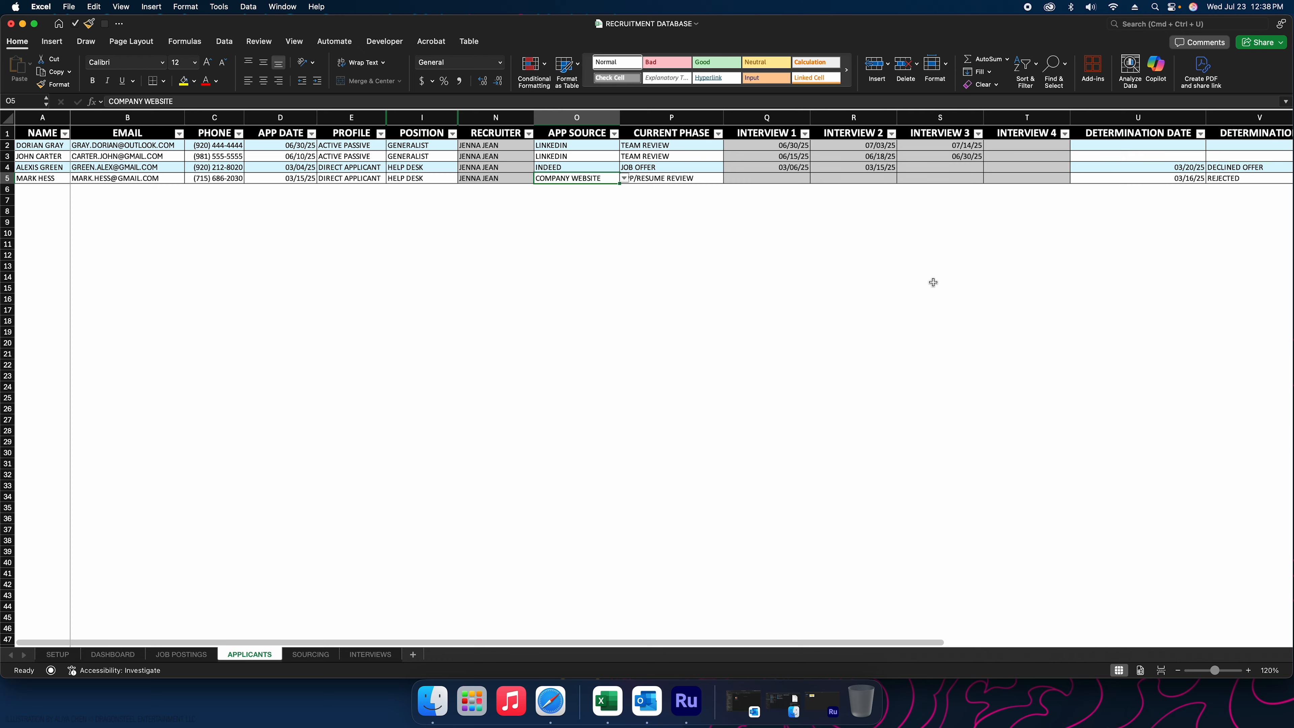
scroll(874, 274, "right", 3)
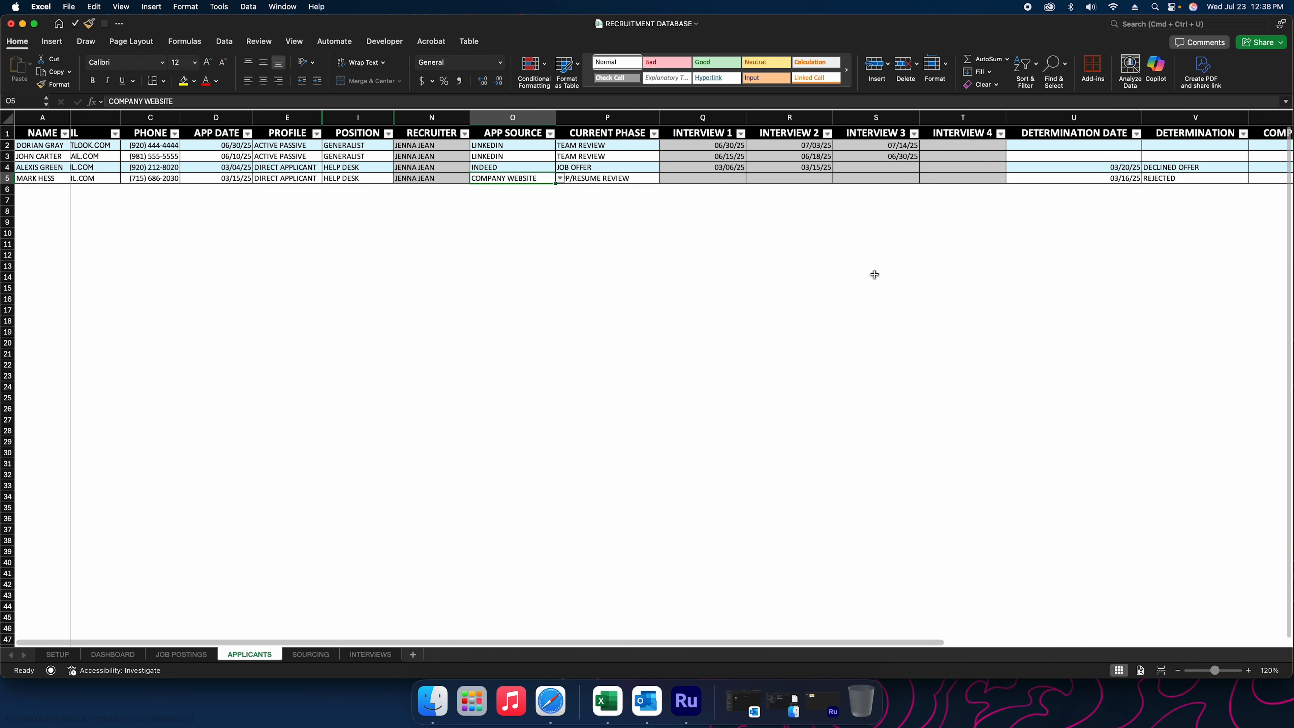
scroll(874, 275, "right", 5)
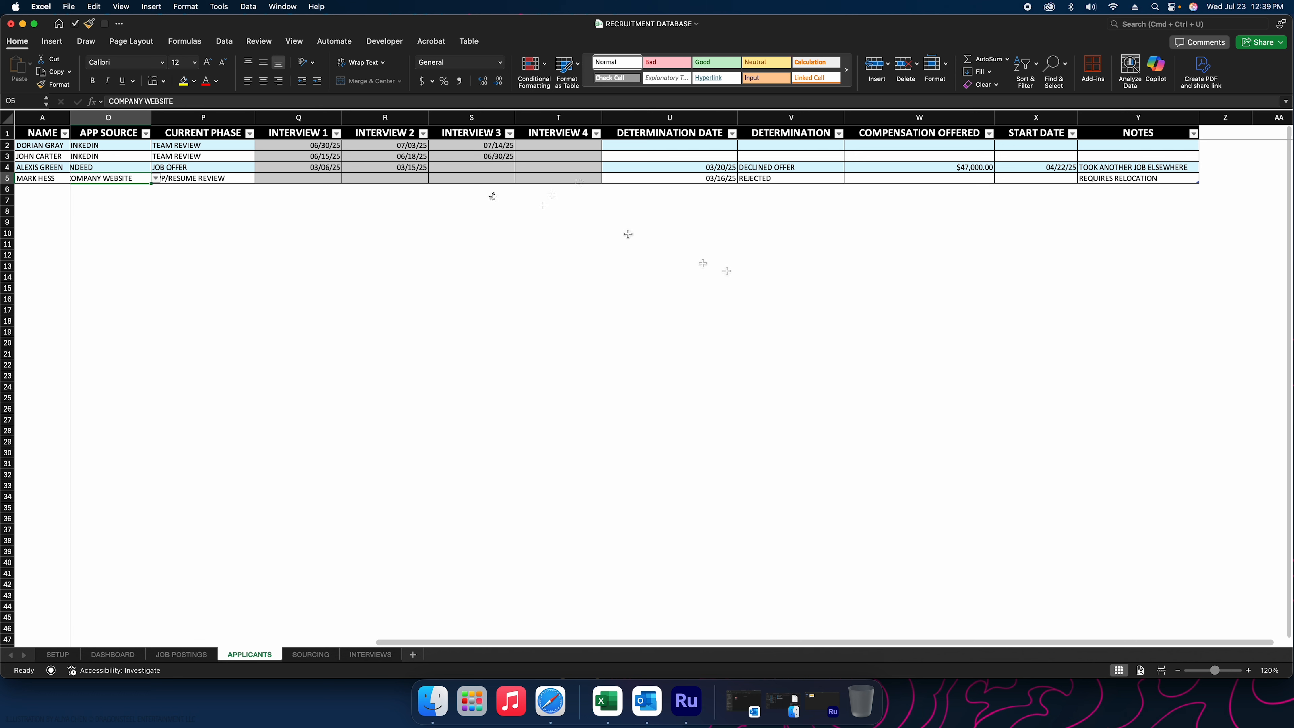
Open the SOURCING sheet
left_click(315, 657)
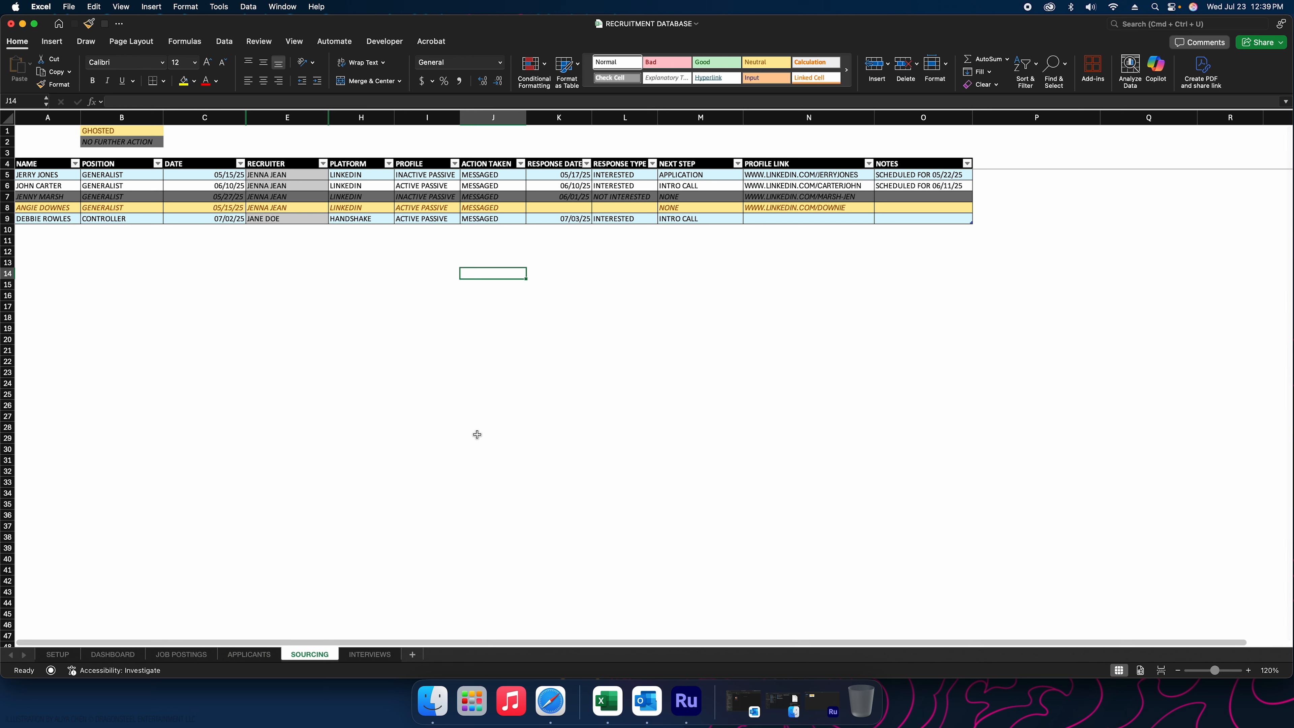
Select the GHOSTED legend cell, then try extending the sourcing table several rows below its last entry and undo the extension
left_click(115, 131)
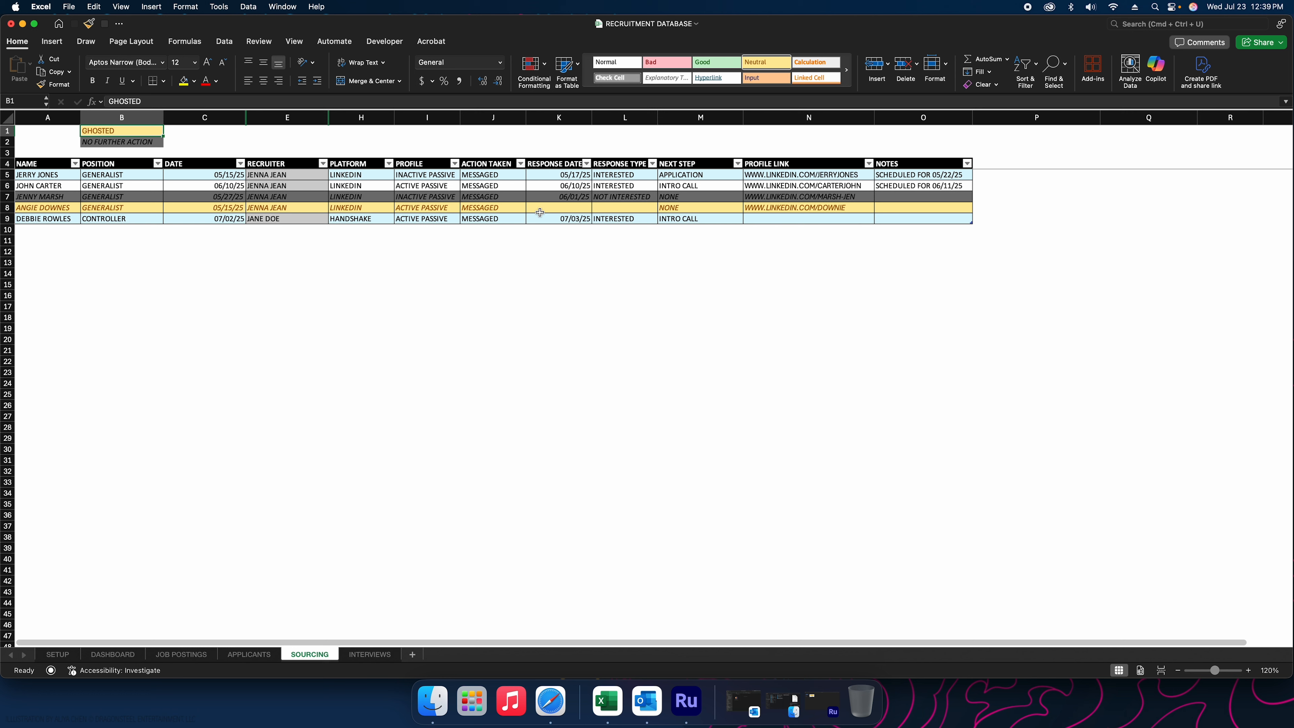
left_click_drag(962, 225, 980, 300)
key("super+z")
Try adding one new row from the last NOTES cell of the sourcing table, then undo the addition
left_click(918, 217)
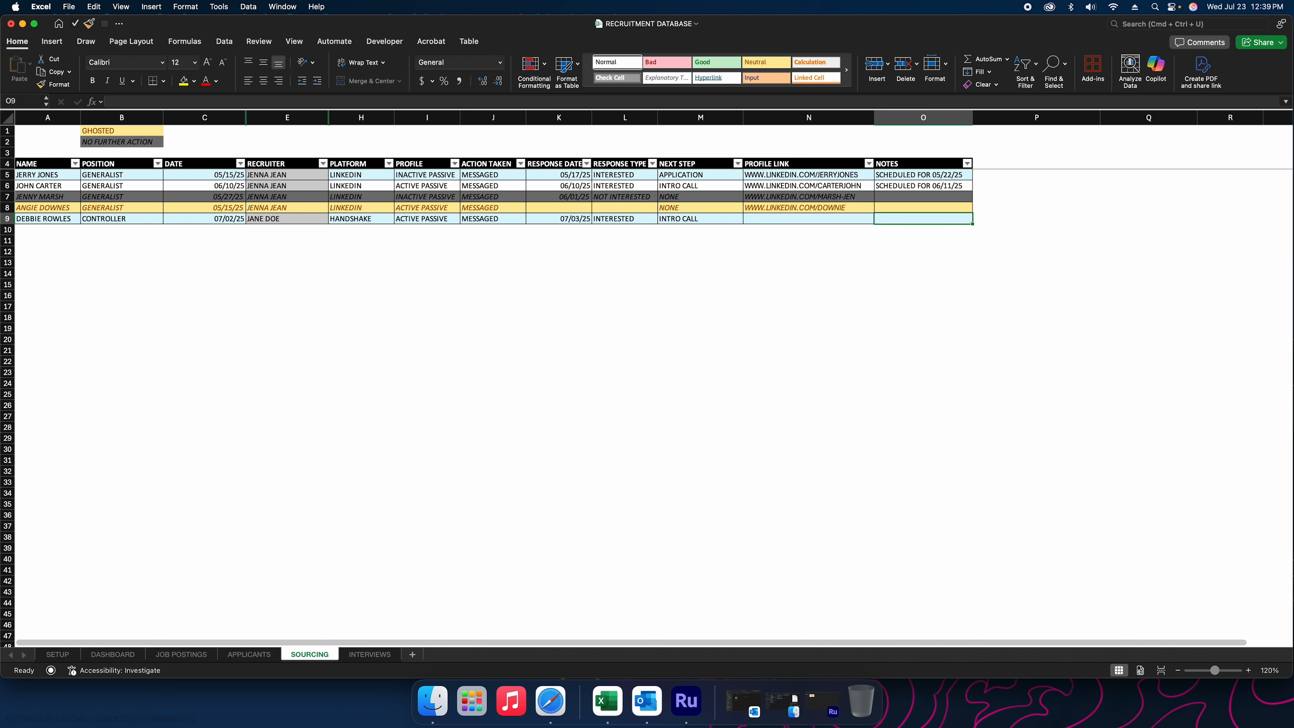
key("Tab")
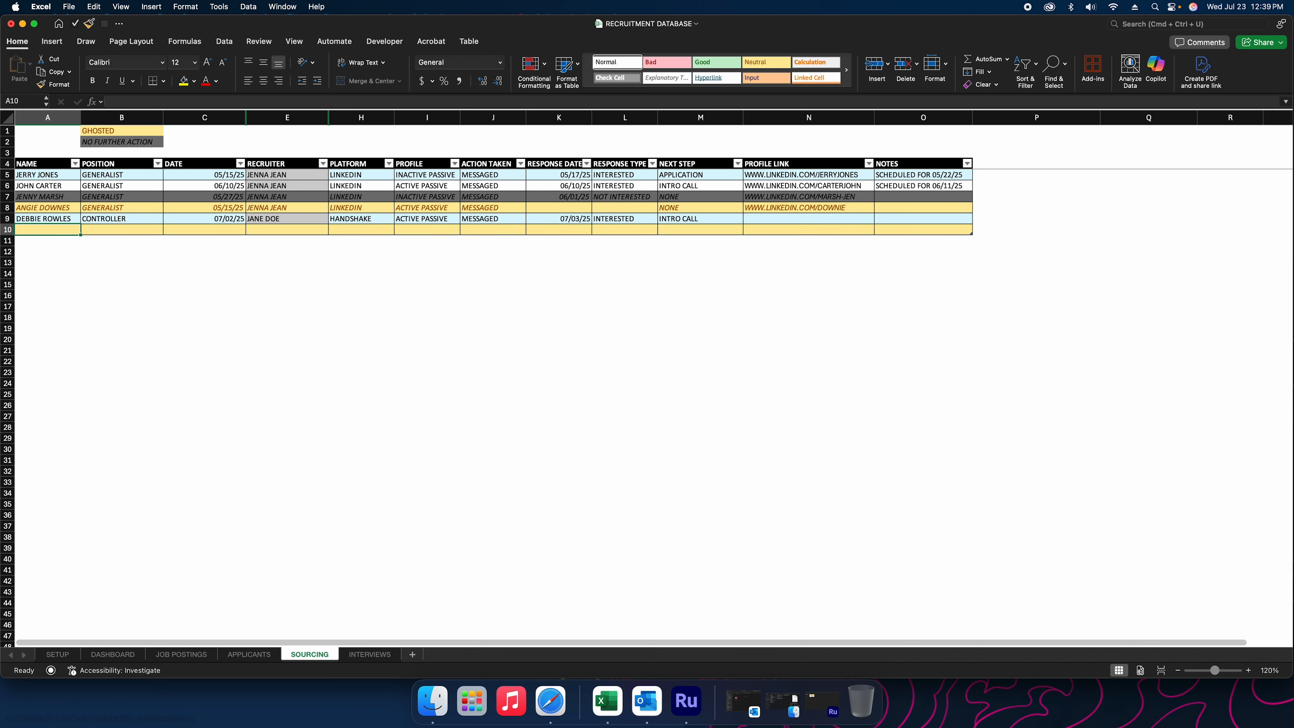
key("super+z")
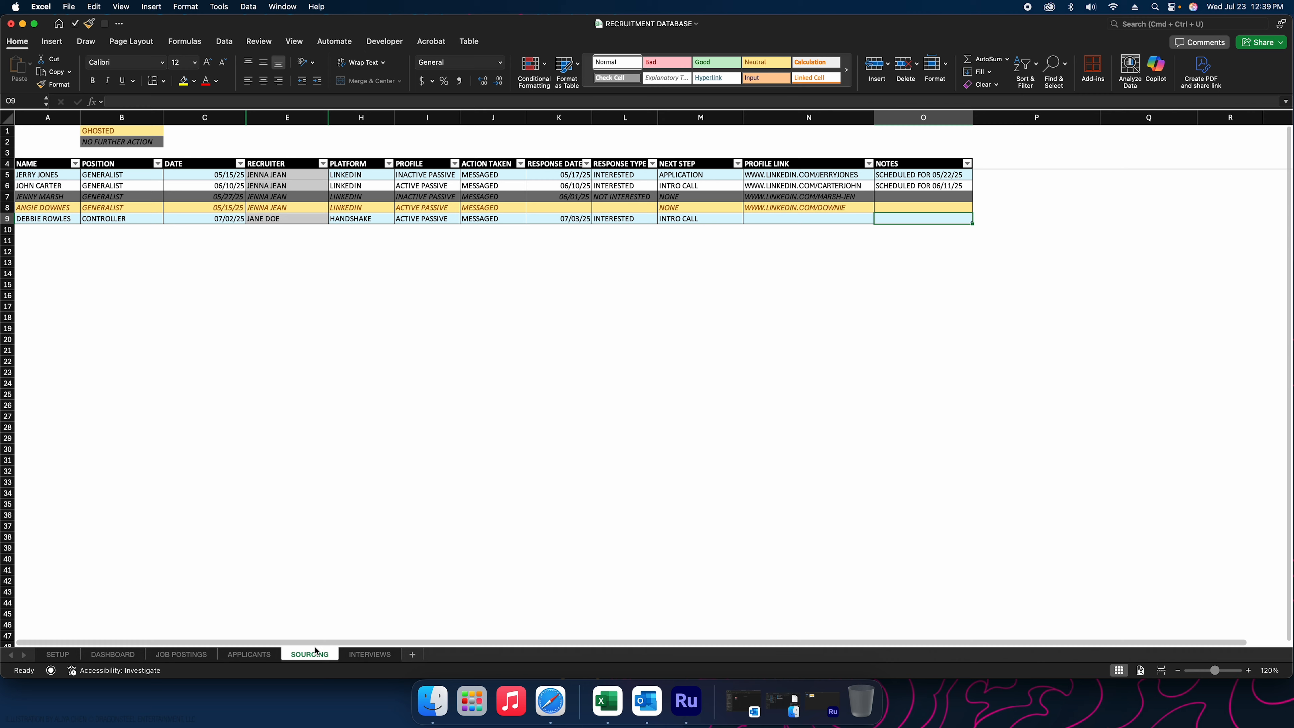
Open the INTERVIEWS sheet and select the INTERVIEW # cell of its first record
left_click(384, 655)
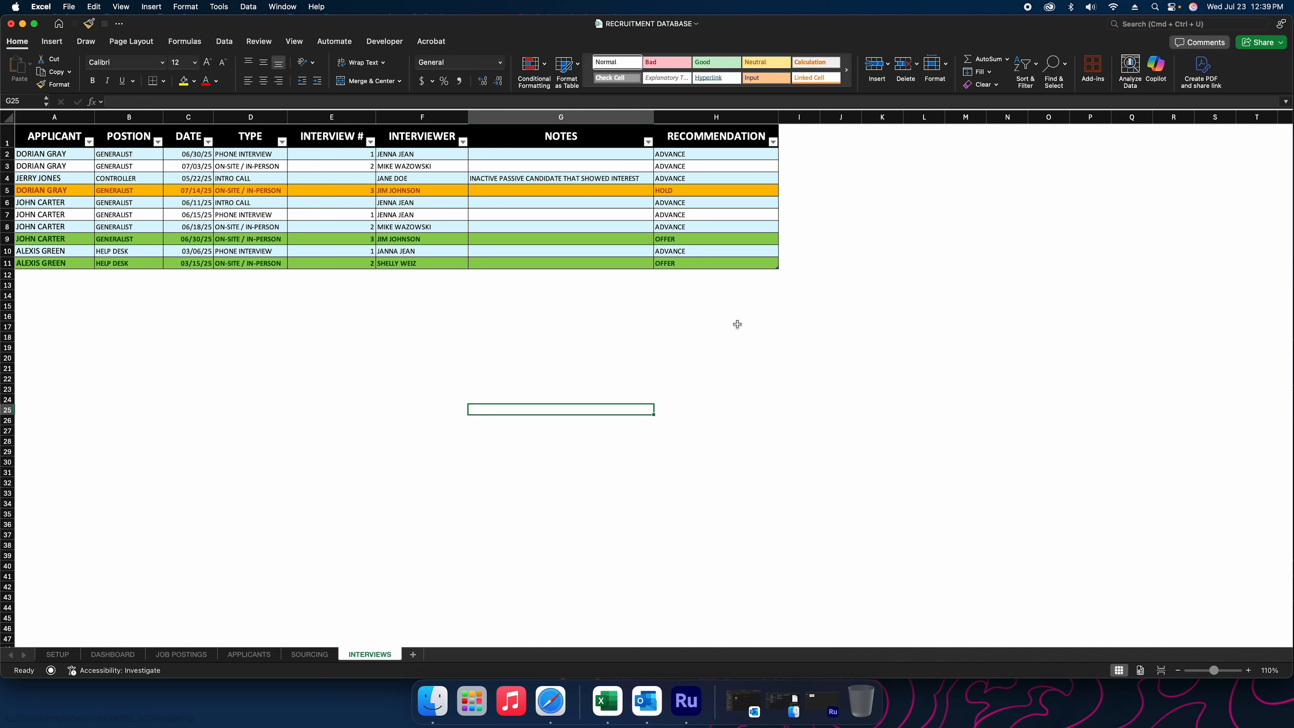
left_click(346, 155)
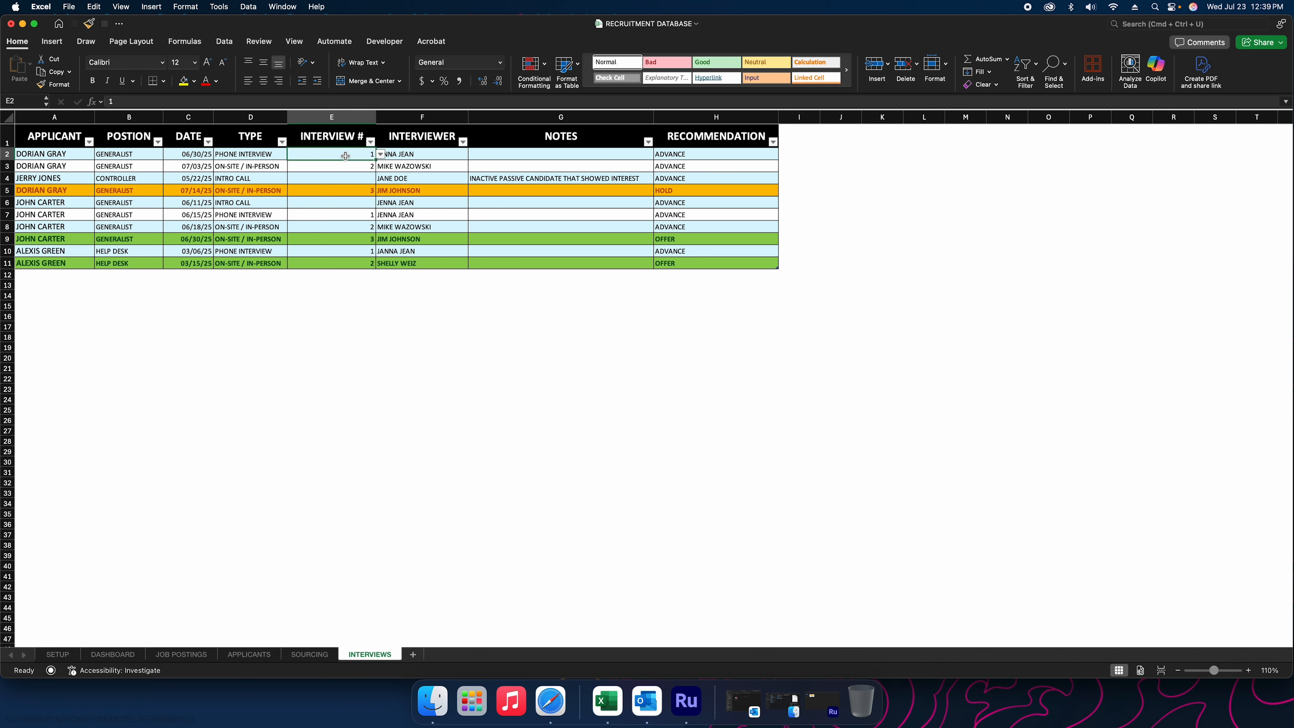
Return to the APPLICANTS sheet and examine the lookup formula cells in the INTERVIEW 1 to INTERVIEW 4 columns
left_click(249, 654)
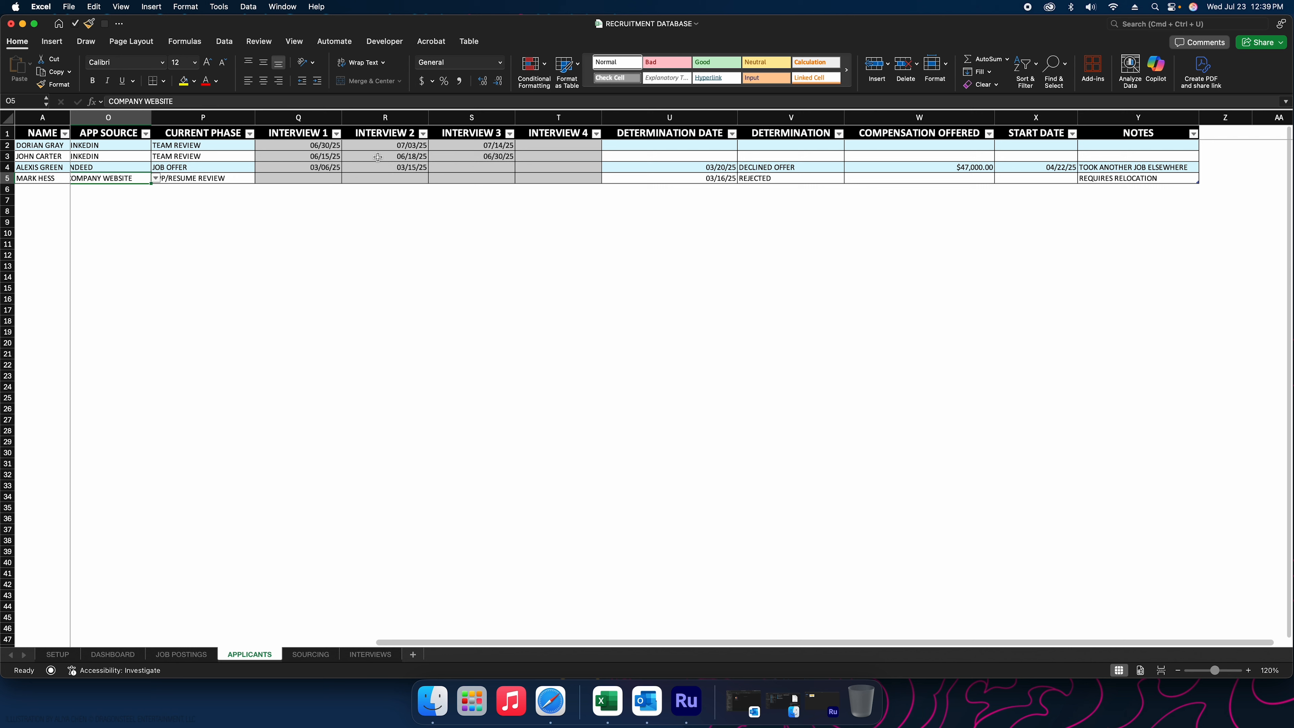
left_click_drag(309, 144, 558, 179)
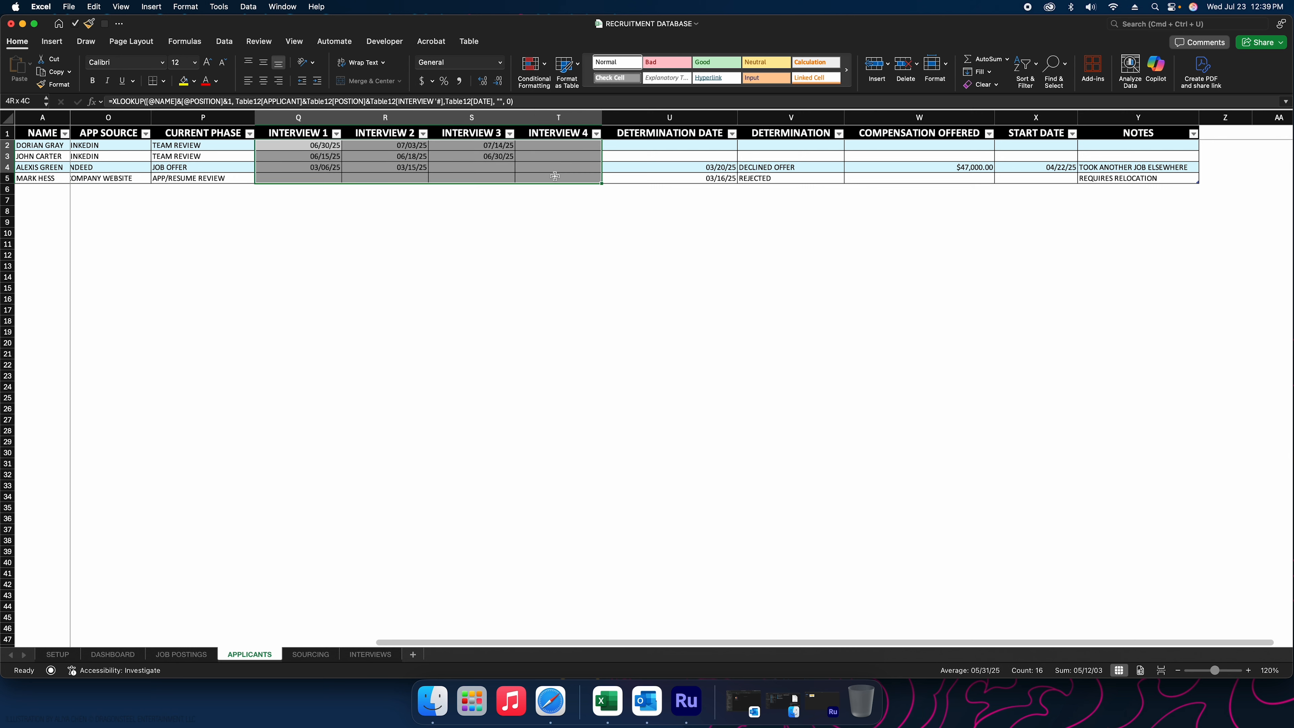
left_click(685, 209)
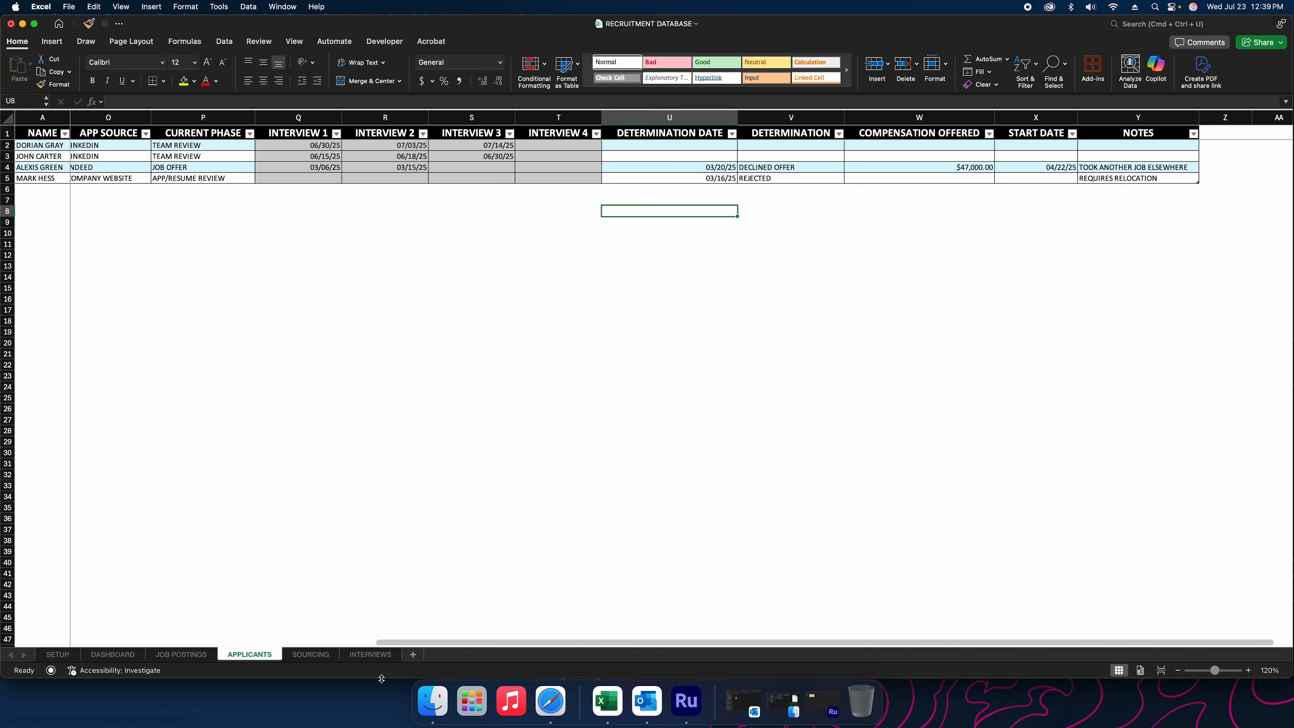
Filter the INTERVIEWS table's APPLICANT column to show only the records of the applicant in row 2
left_click(377, 656)
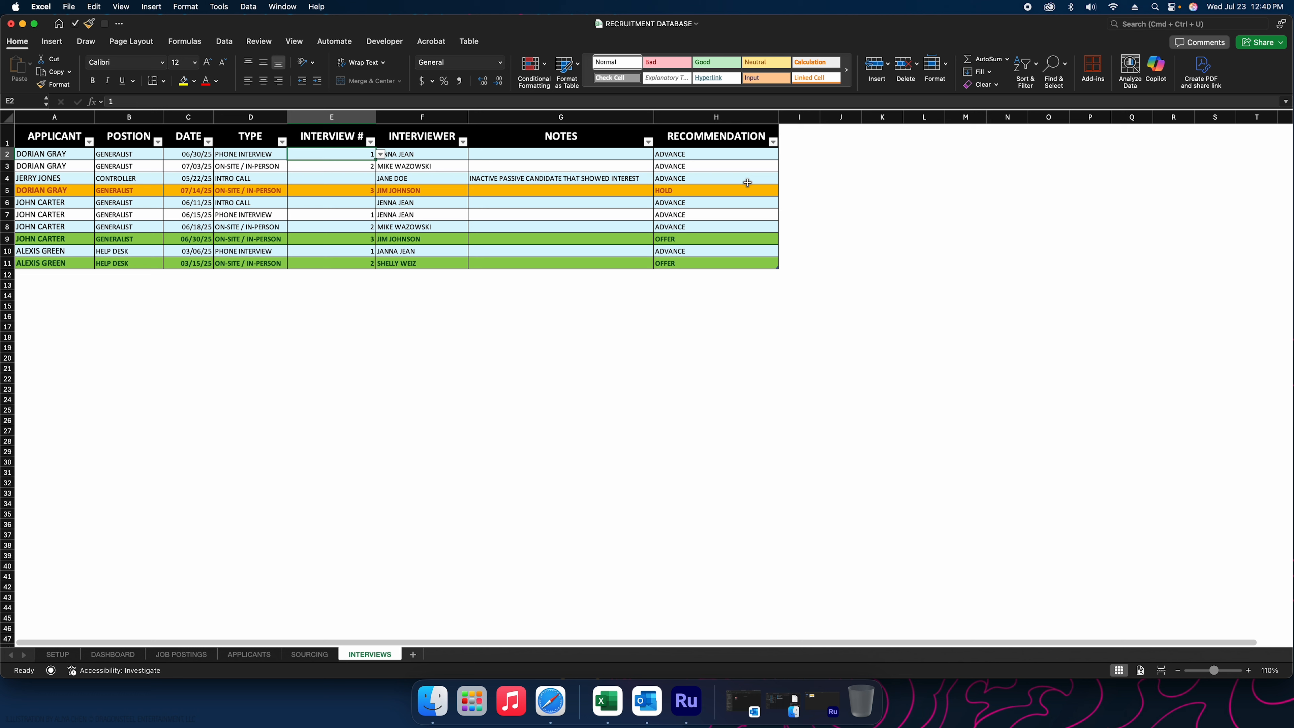
left_click(90, 142)
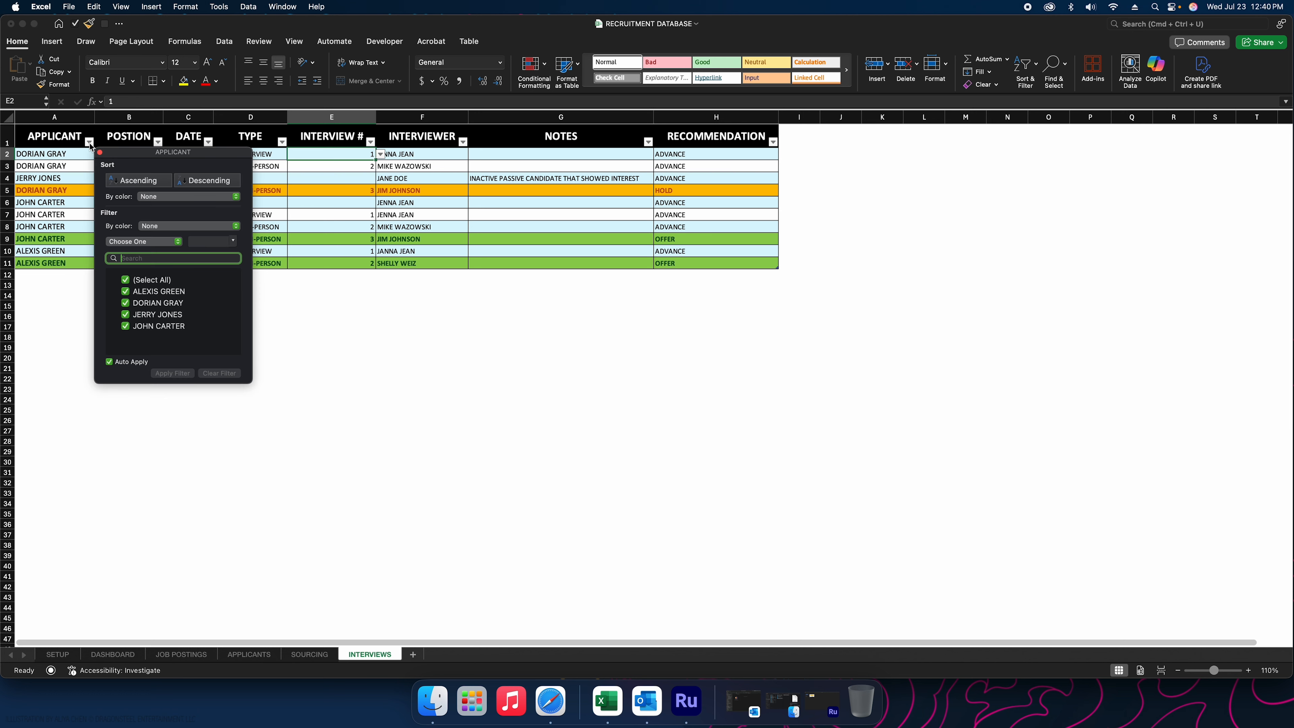
left_click(124, 280)
left_click(153, 303)
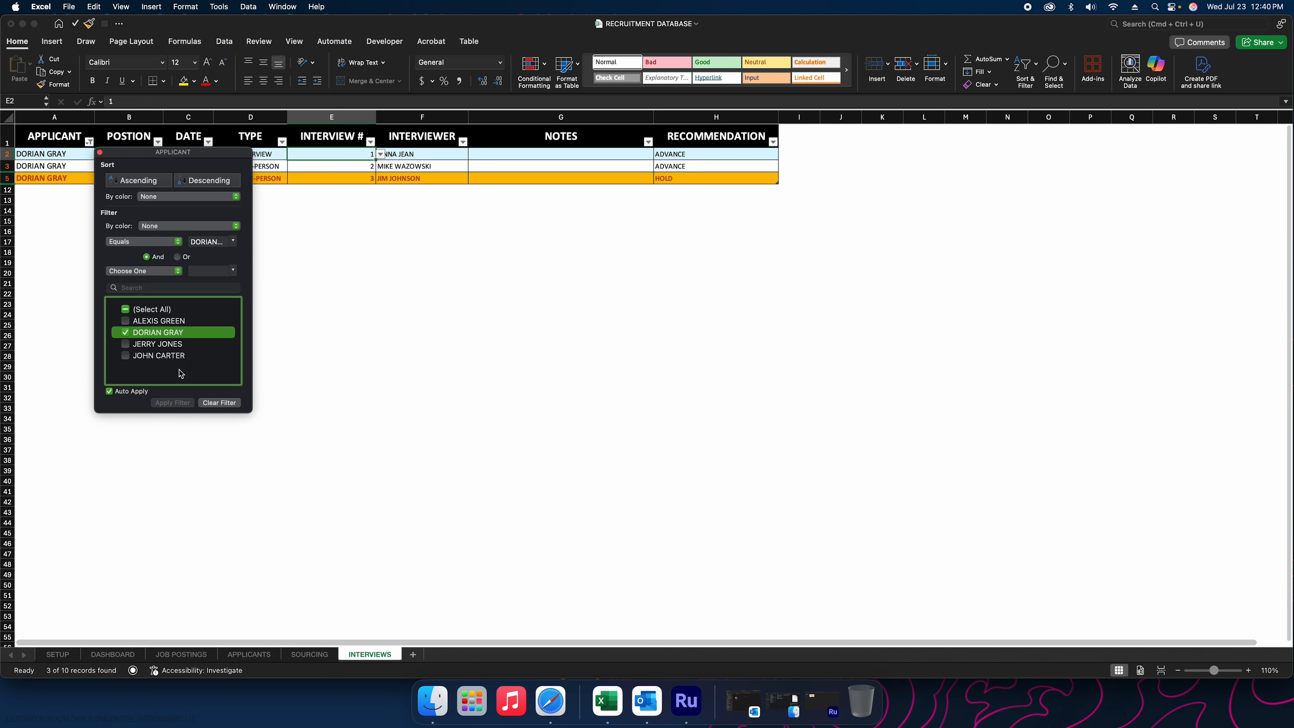
left_click(467, 390)
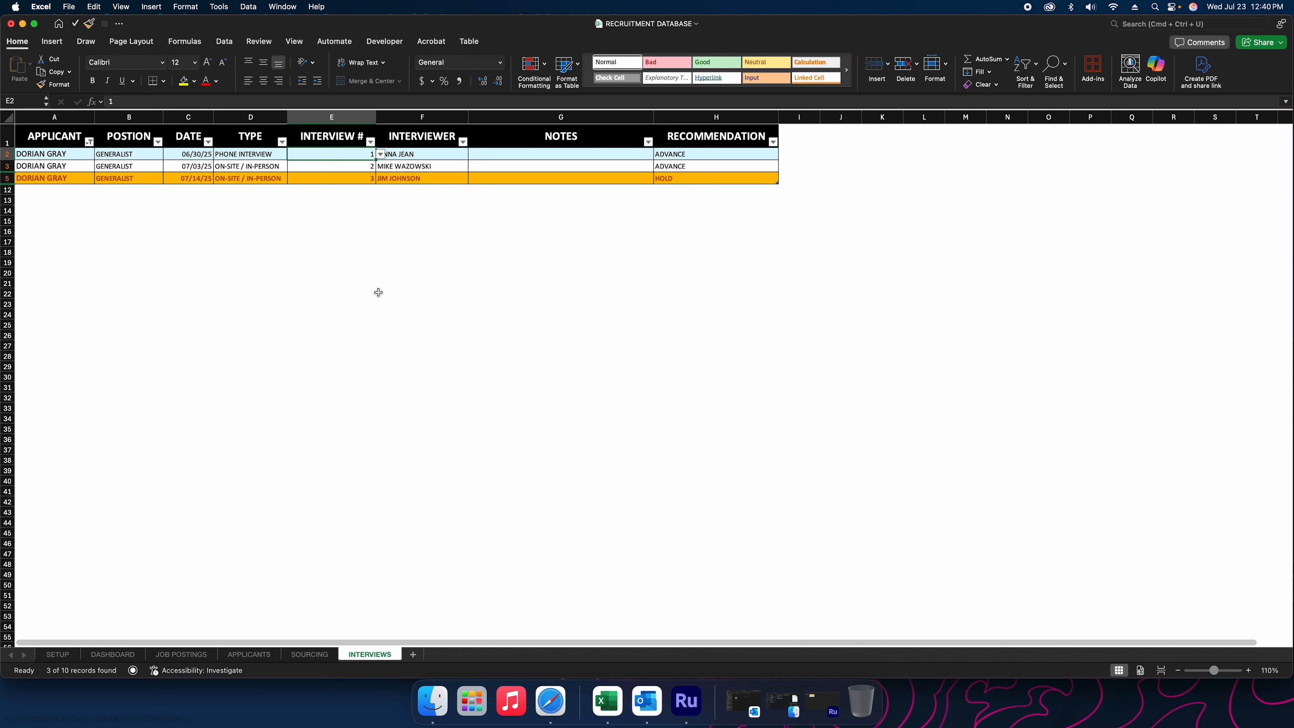
Clear the APPLICANT filter on the INTERVIEWS table
left_click(89, 141)
left_click(242, 402)
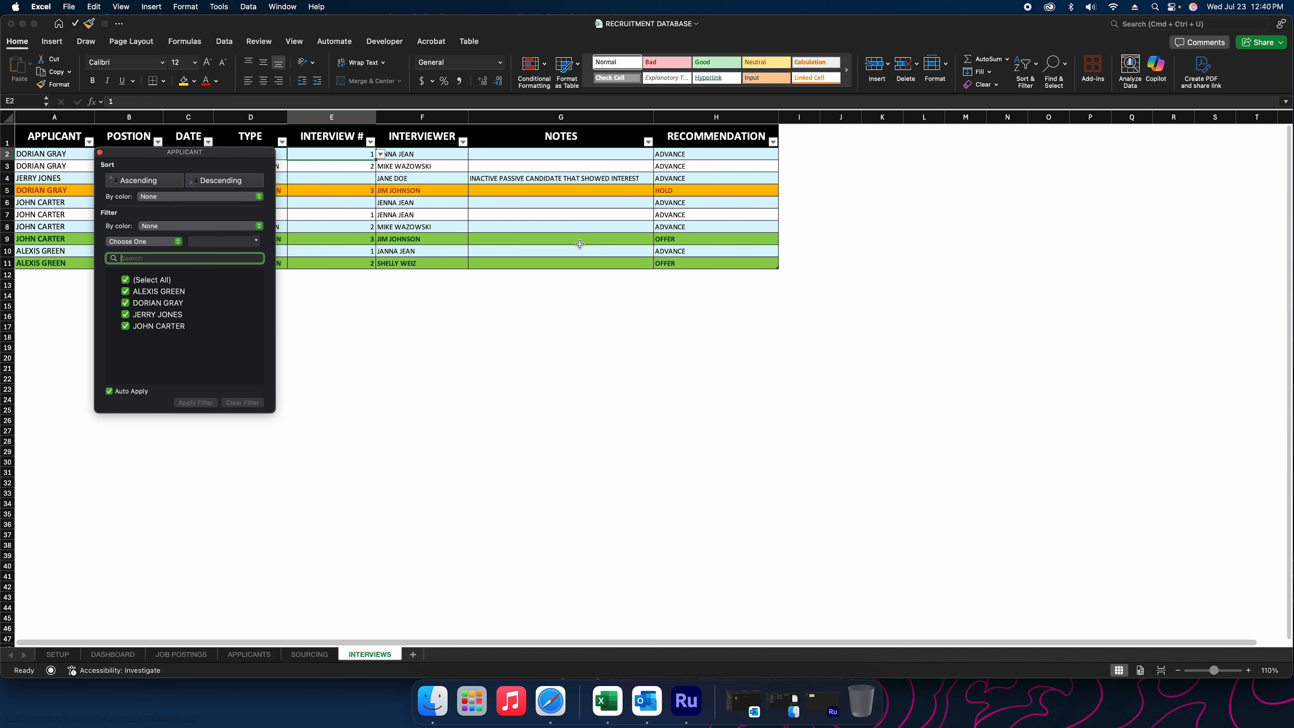
left_click(648, 339)
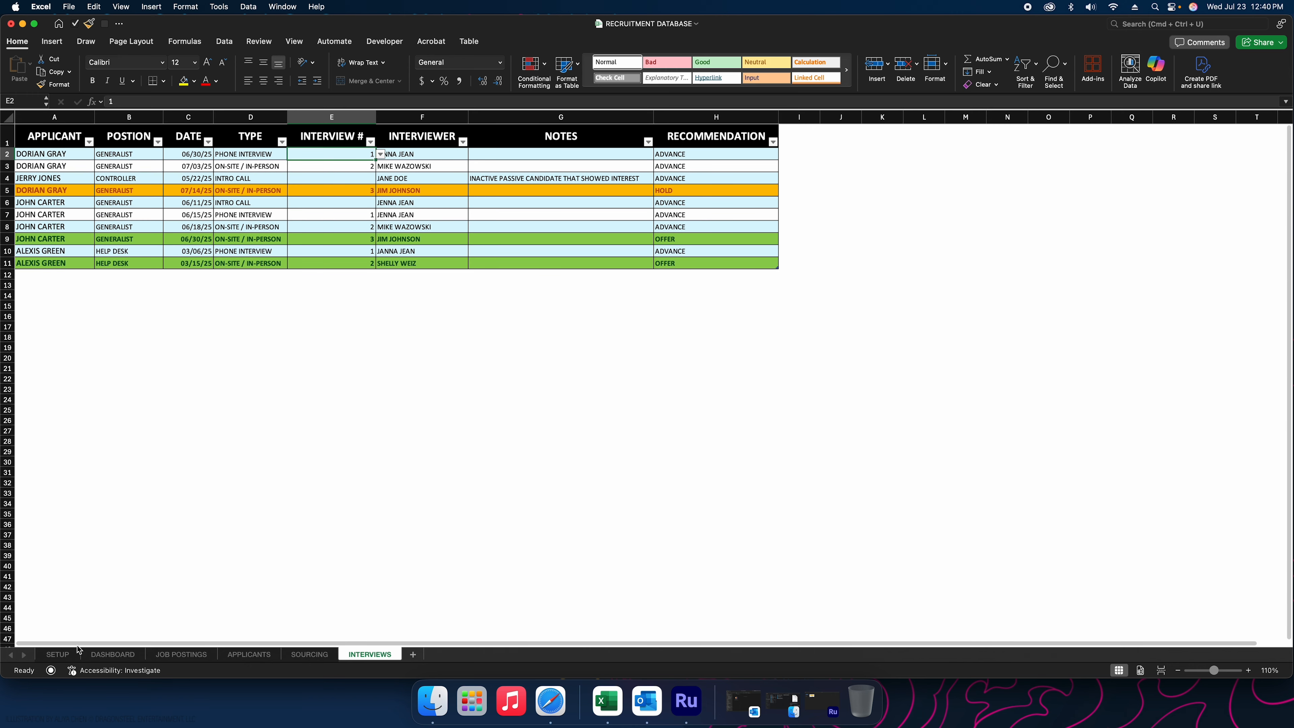
Open the DASHBOARD sheet and locate the RECRUITER and DEPARTMENT filter cells above the summary cards
left_click(113, 654)
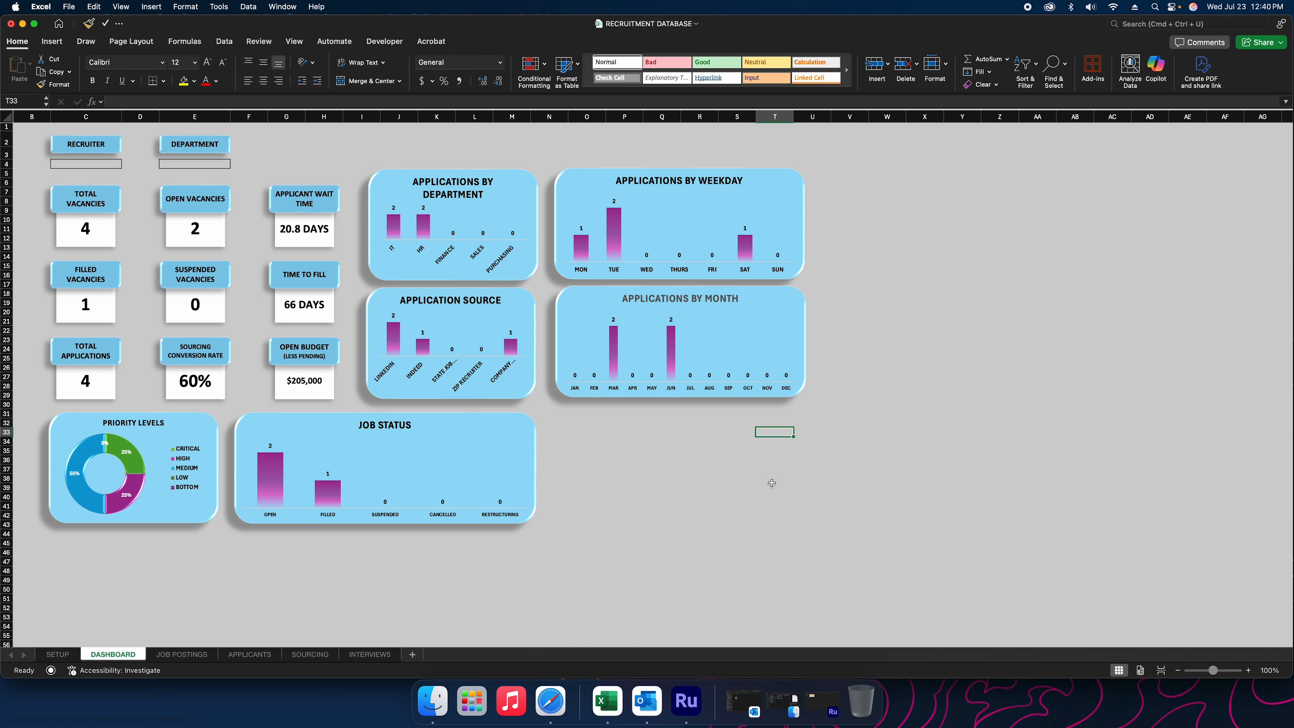
left_click(83, 164)
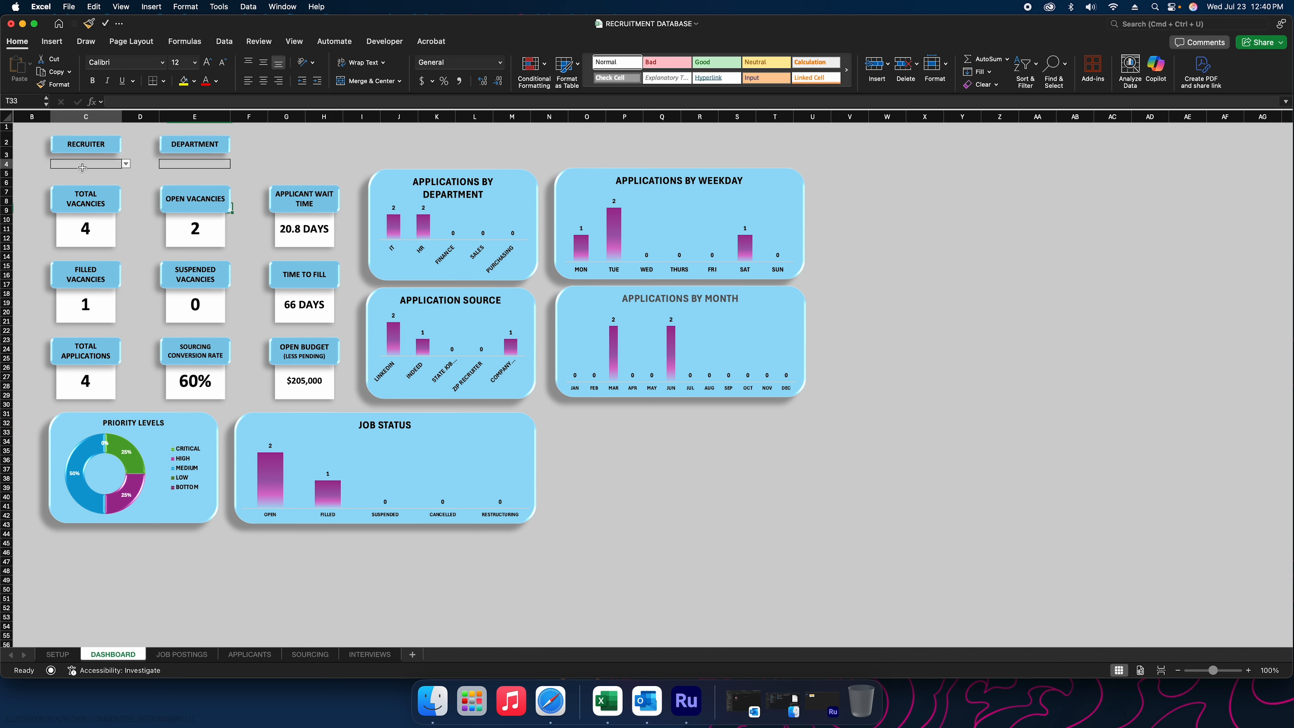
left_click(186, 167)
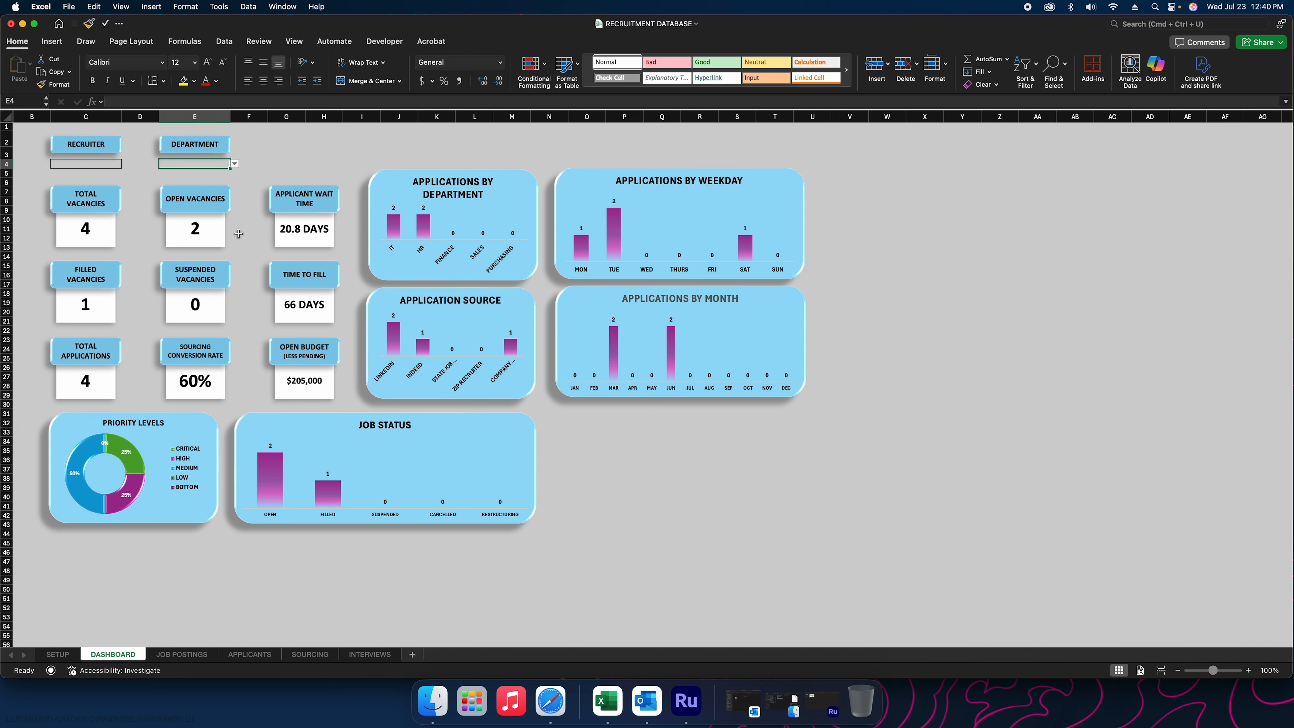
Set the dashboard's RECRUITER filter to the last recruiter in the list
left_click(79, 166)
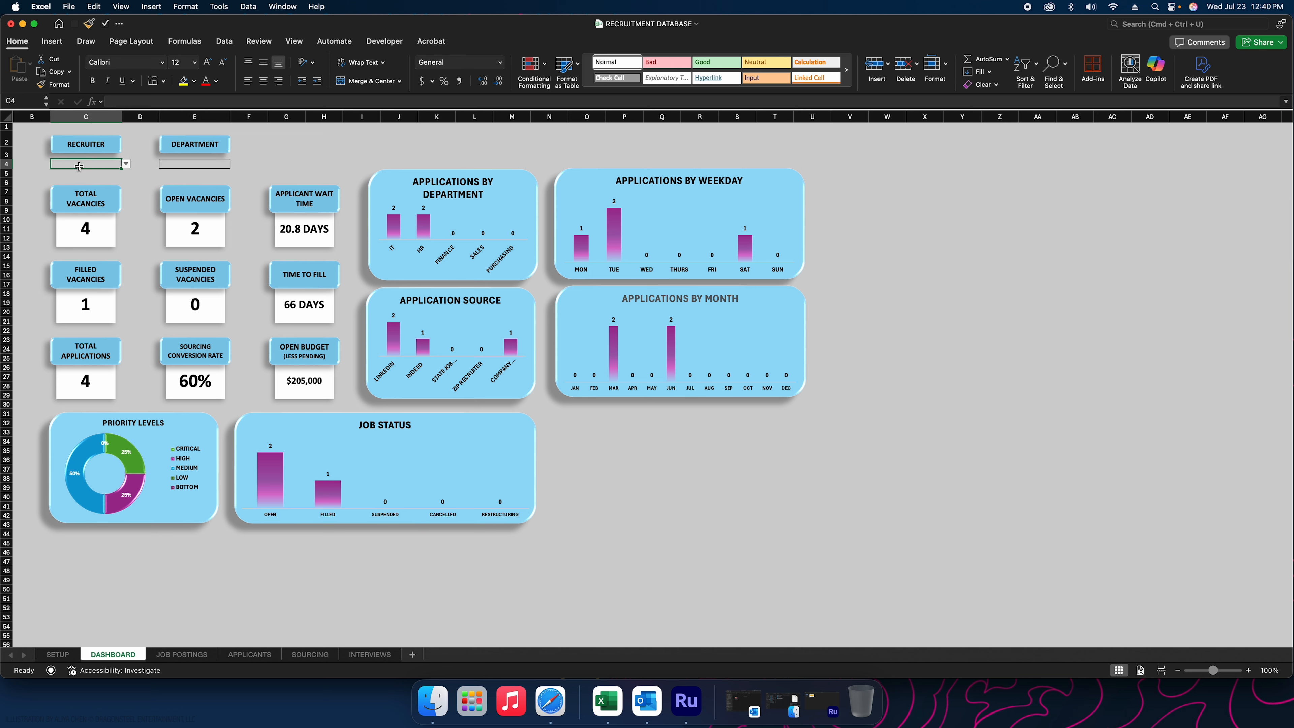
left_click(125, 164)
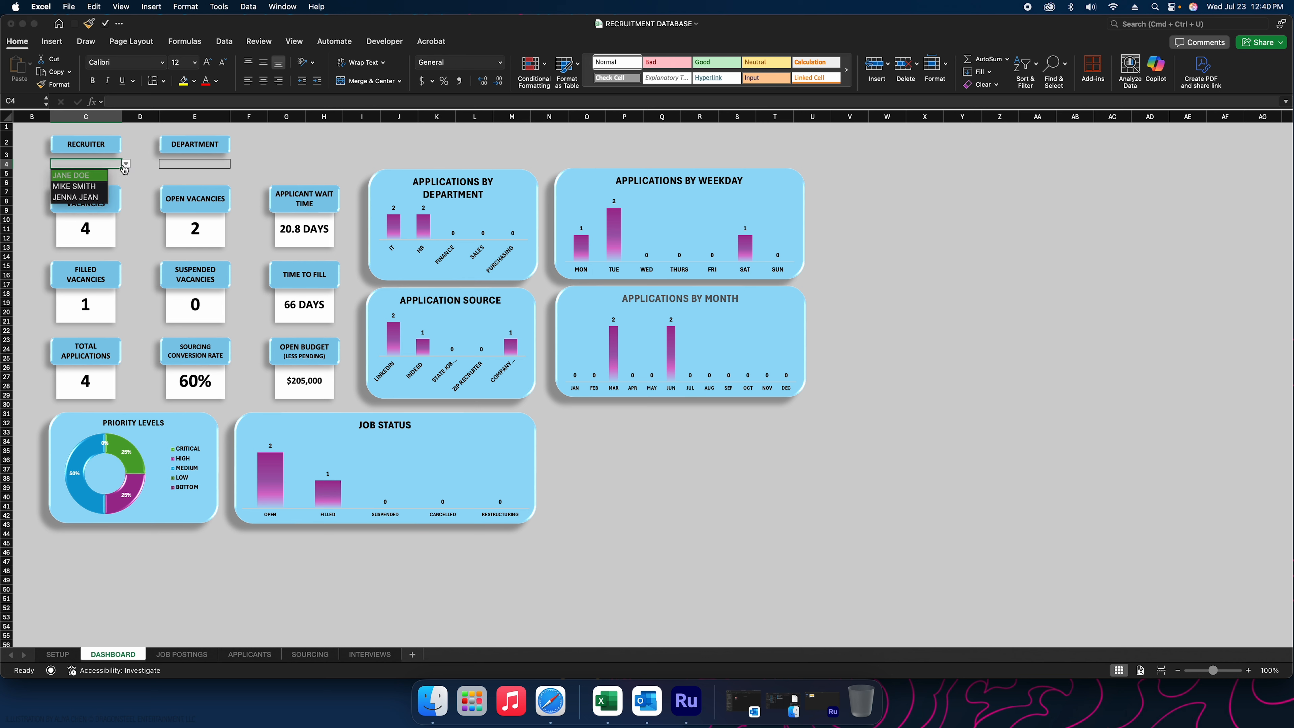
left_click(76, 198)
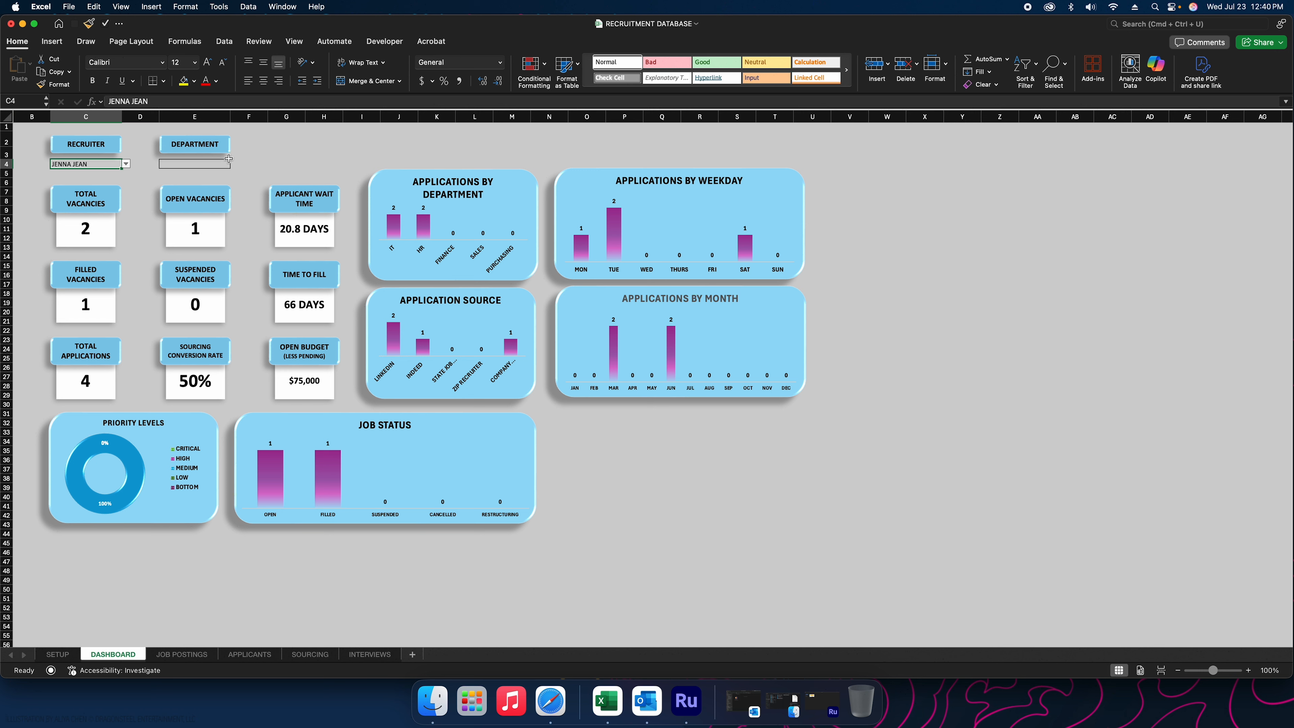
Set the dashboard's DEPARTMENT filter to HR
left_click(207, 166)
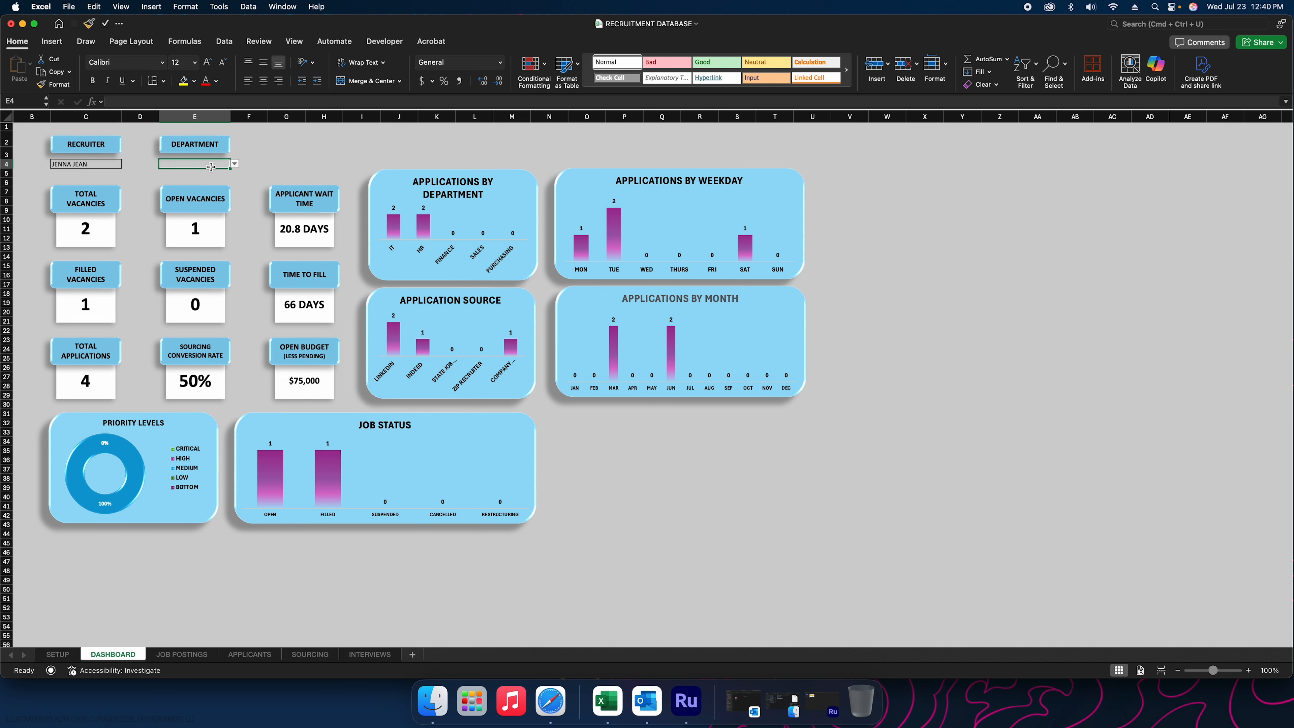
left_click(235, 163)
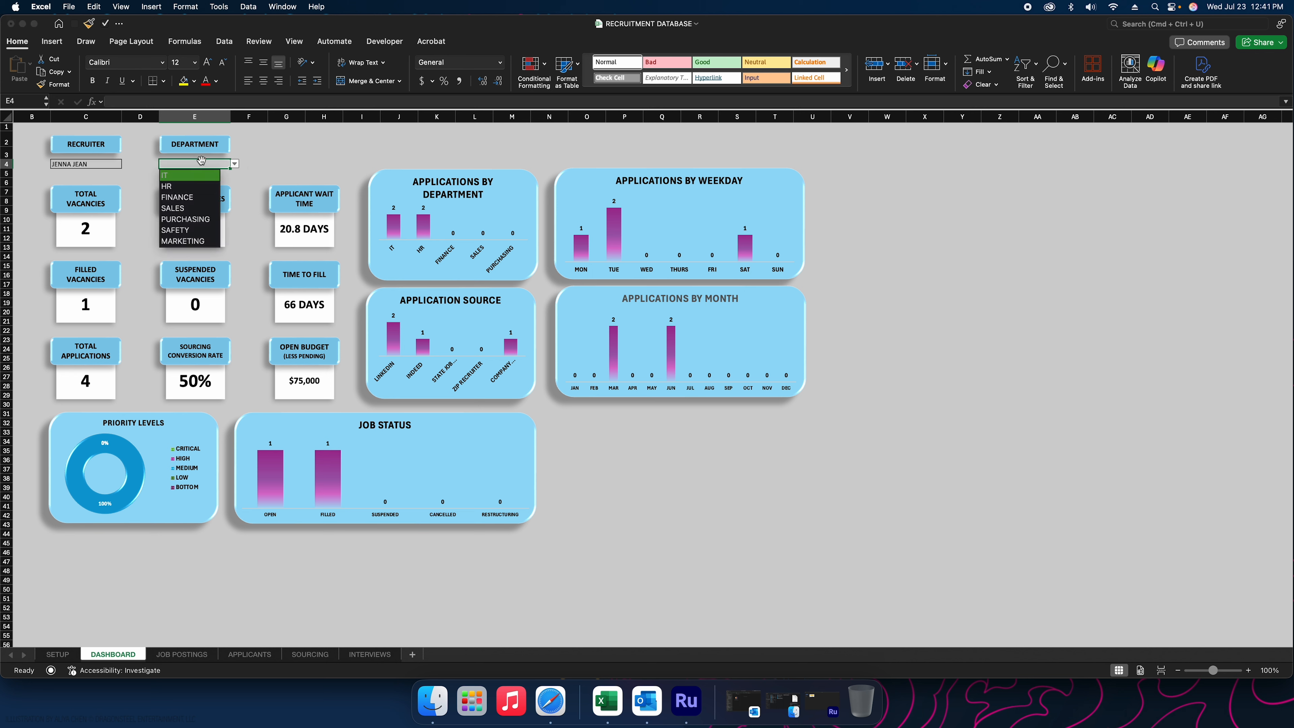
left_click(186, 189)
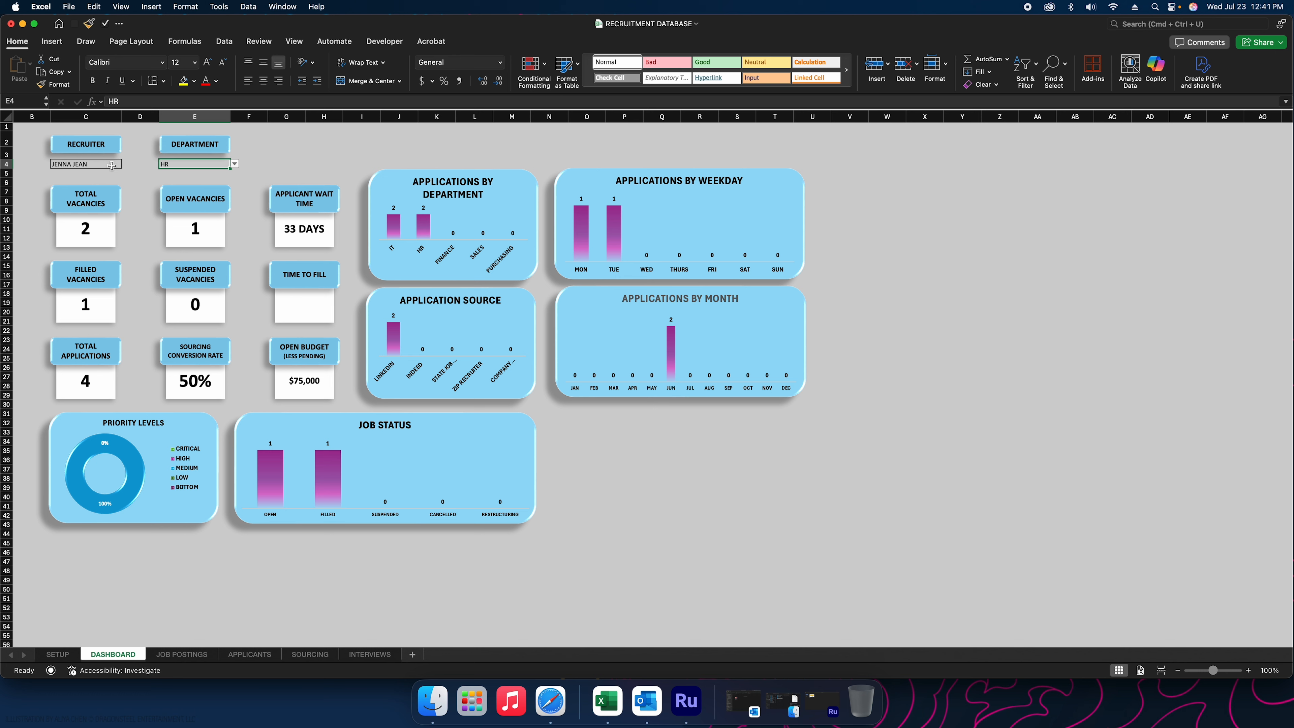
Clear both the RECRUITER and DEPARTMENT filter cells on the dashboard
left_click(96, 164)
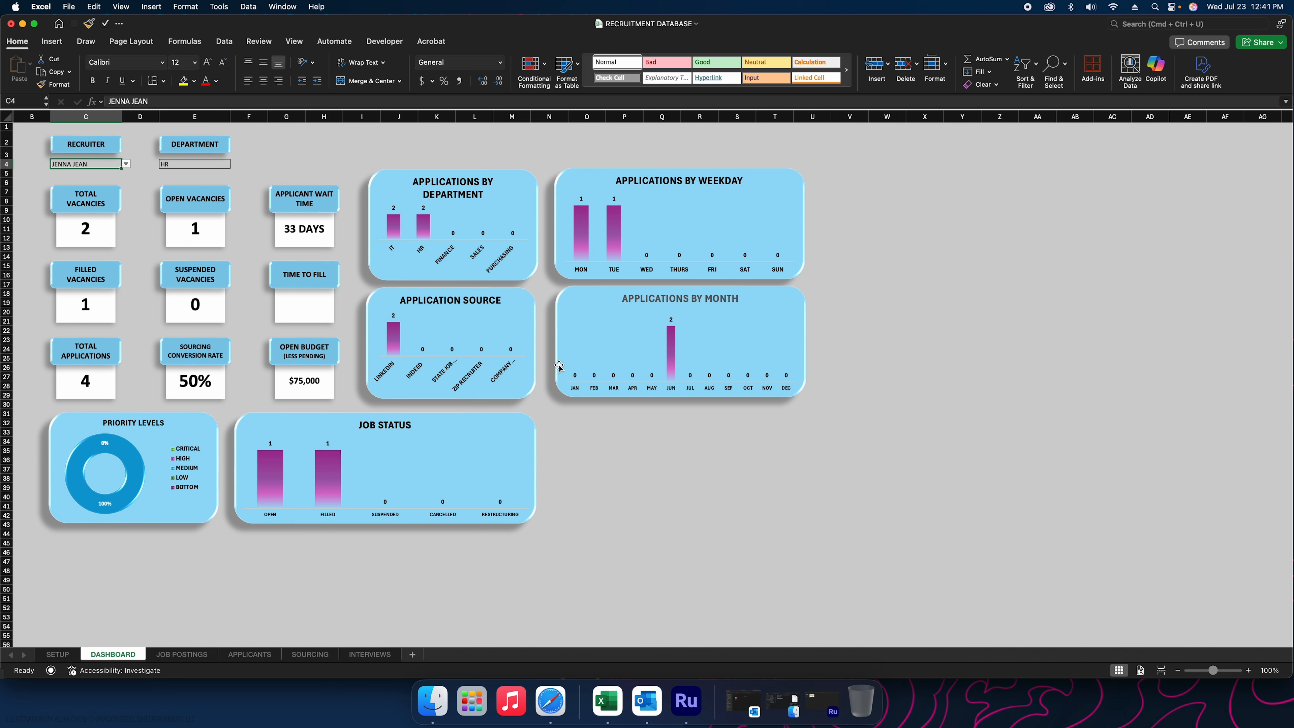
key("Delete")
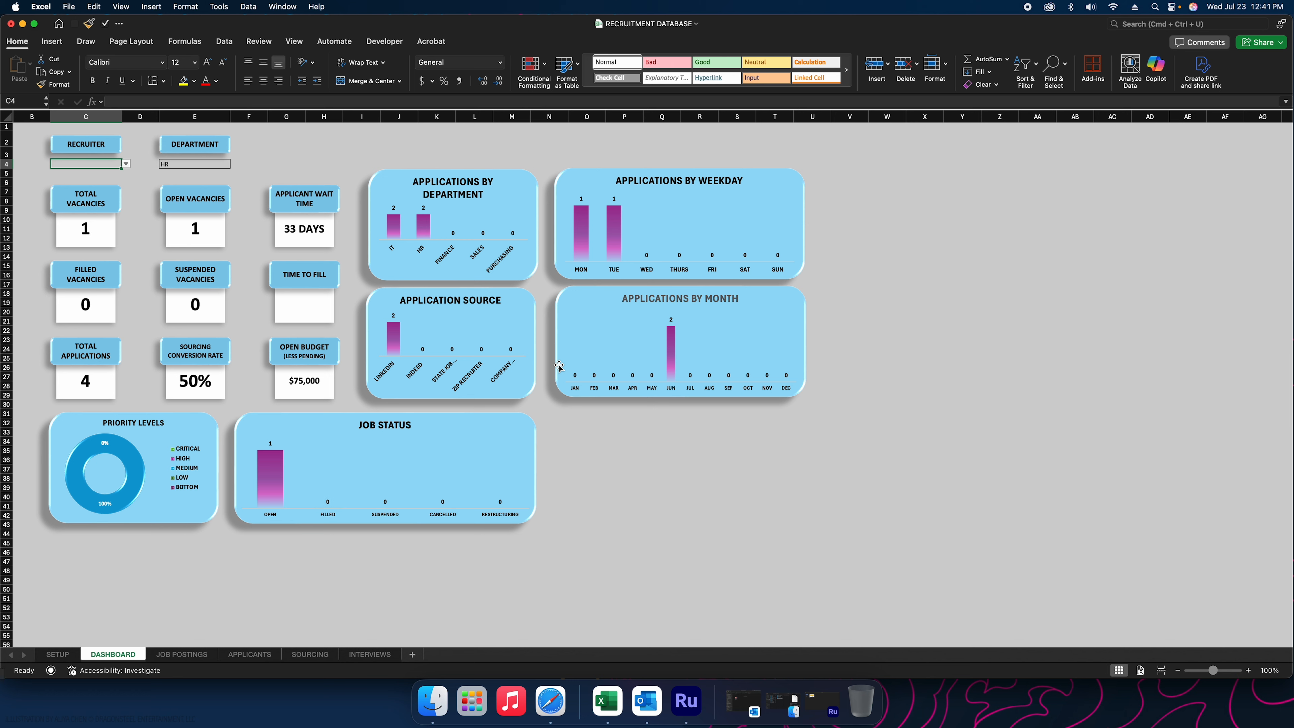
key("Right")
key("Right")
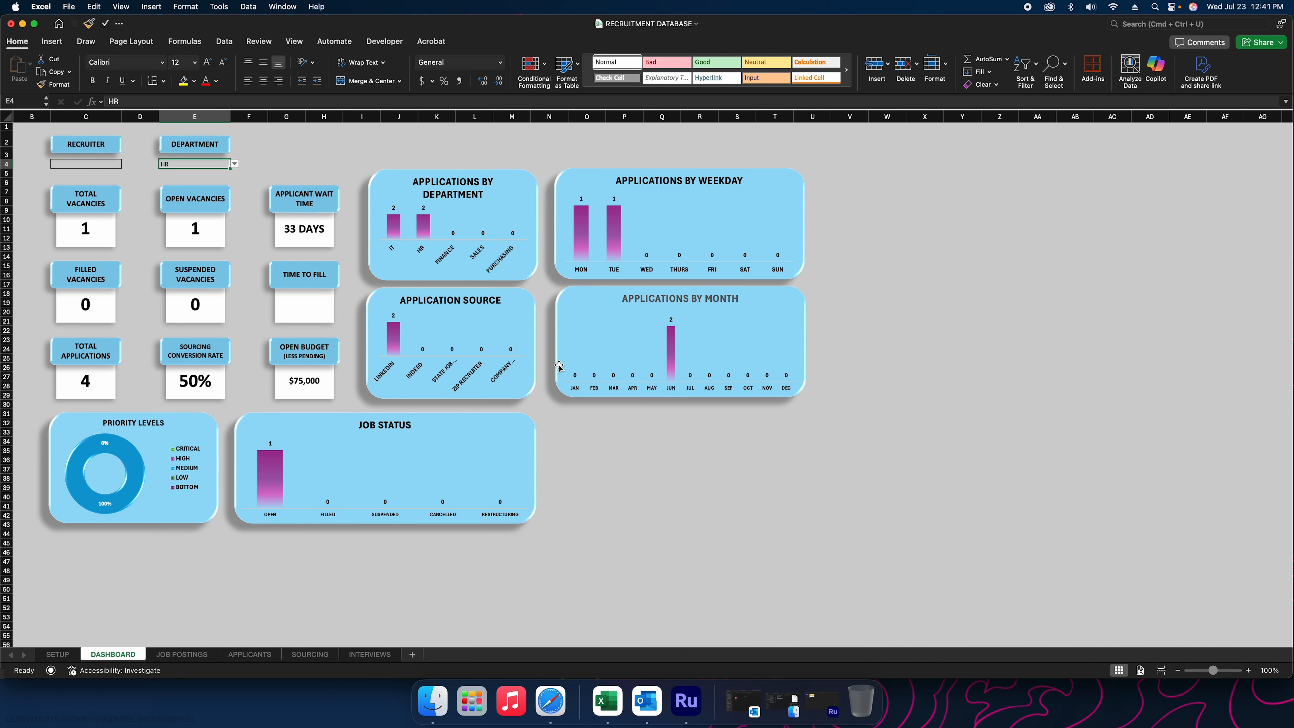
key("Delete")
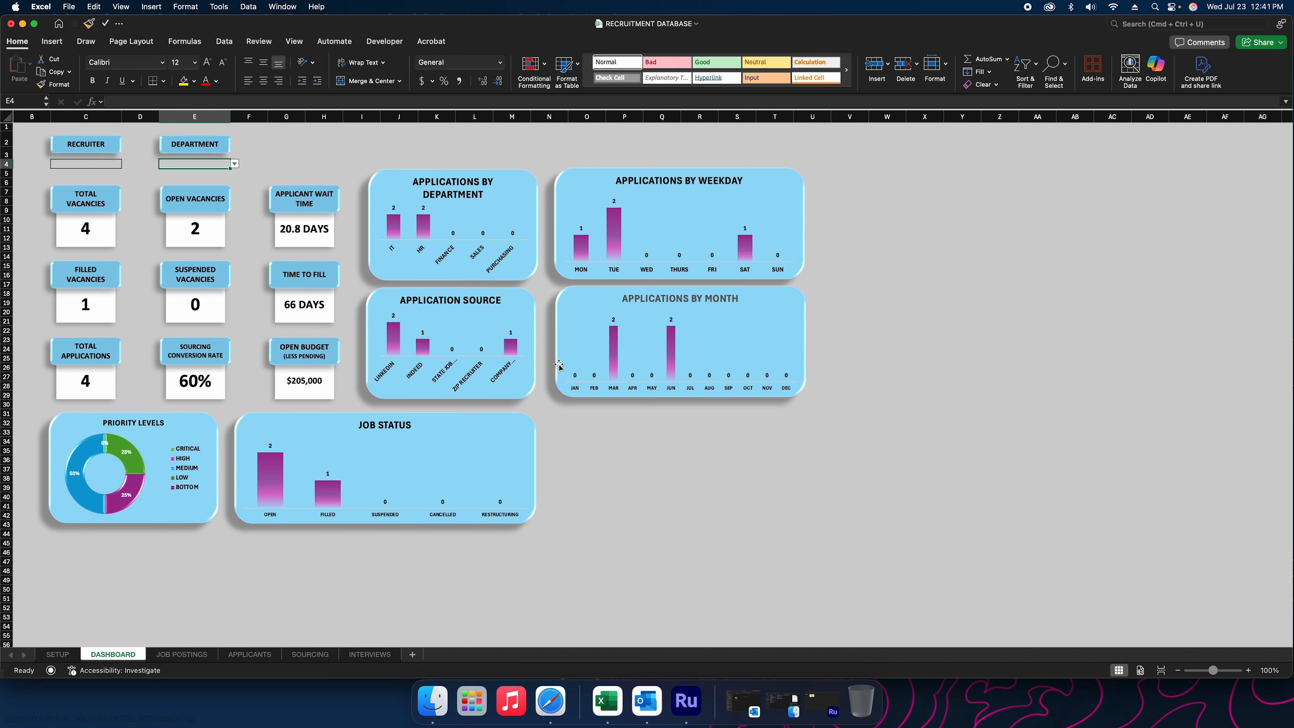